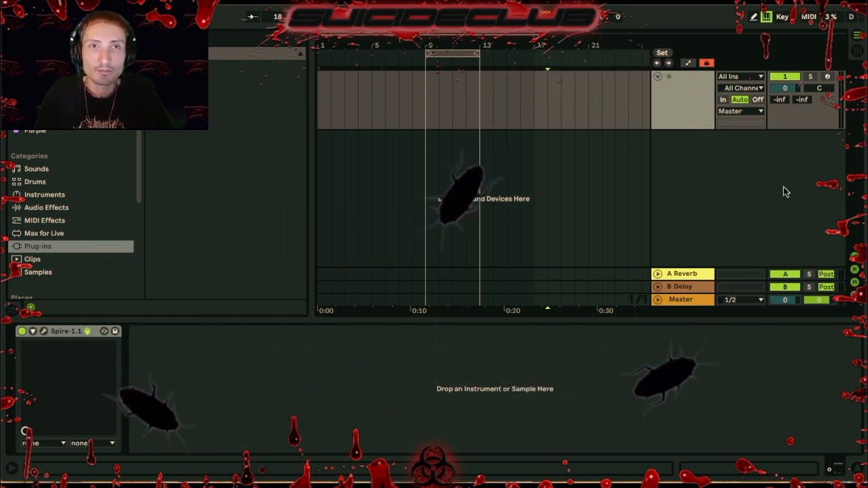
- Load the Spire-1.1 plug-in on a new MIDI track and reset it to the init patch
key(ctrl+f)
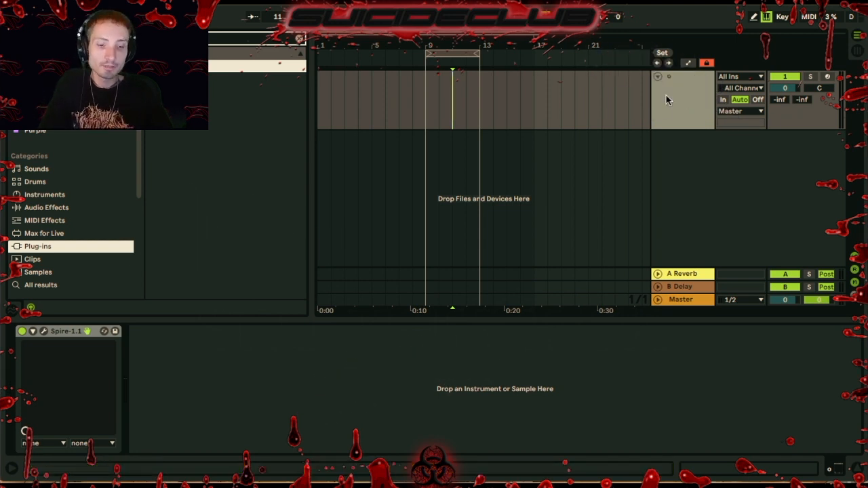
key(ctrl+shift+t)
click(680, 150)
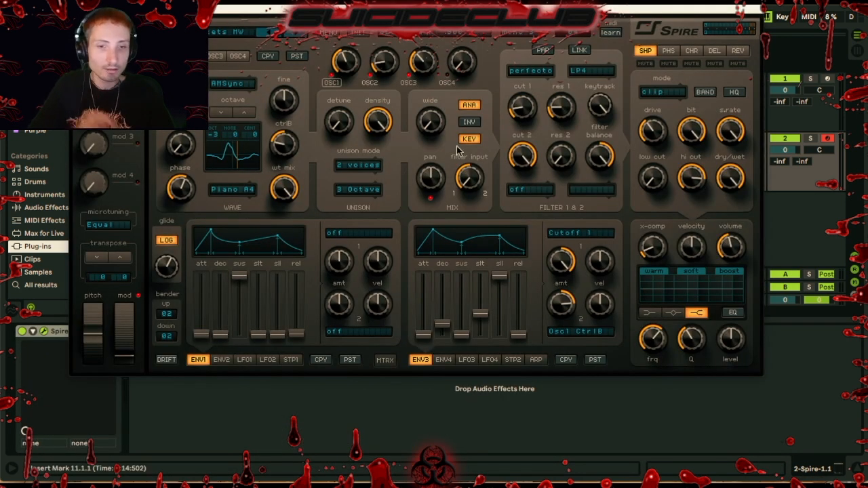
click(363, 35)
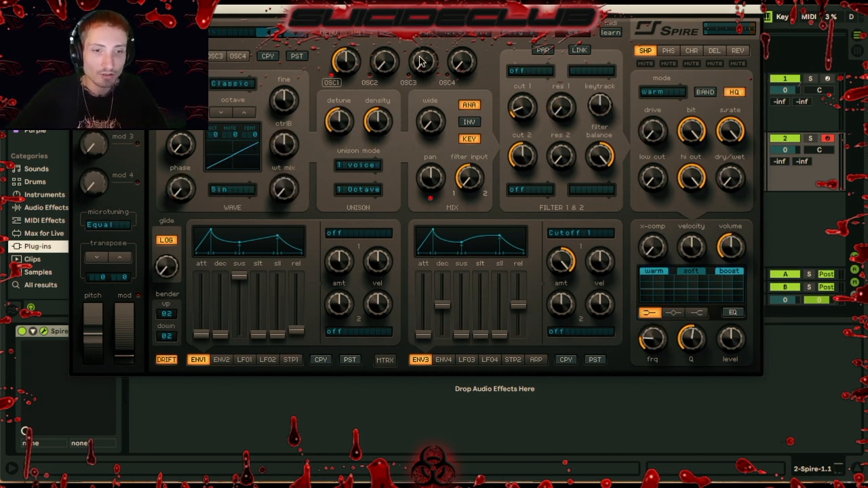
drag(394, 10, 426, 11)
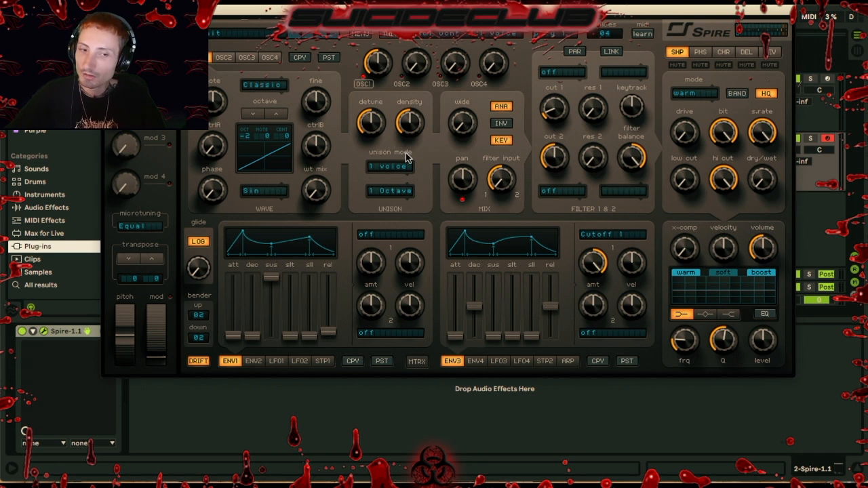
- Set the unison mode of oscillator 1 to 3 voices
click(383, 172)
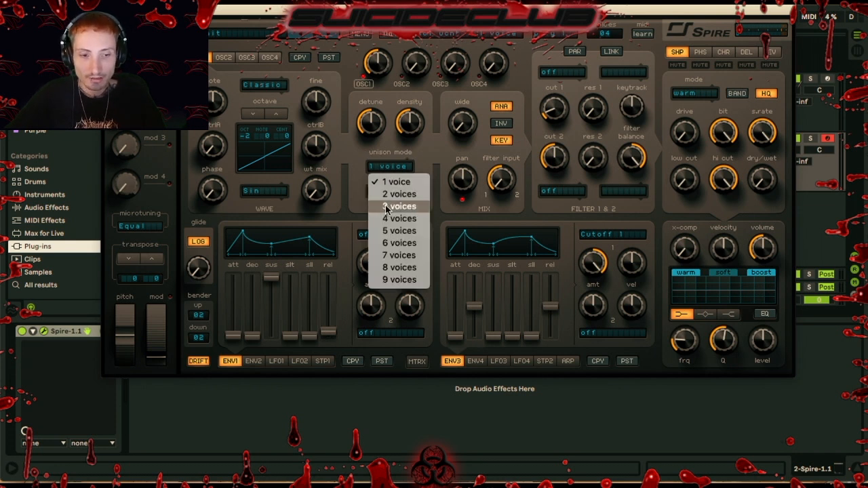
click(387, 207)
click(384, 172)
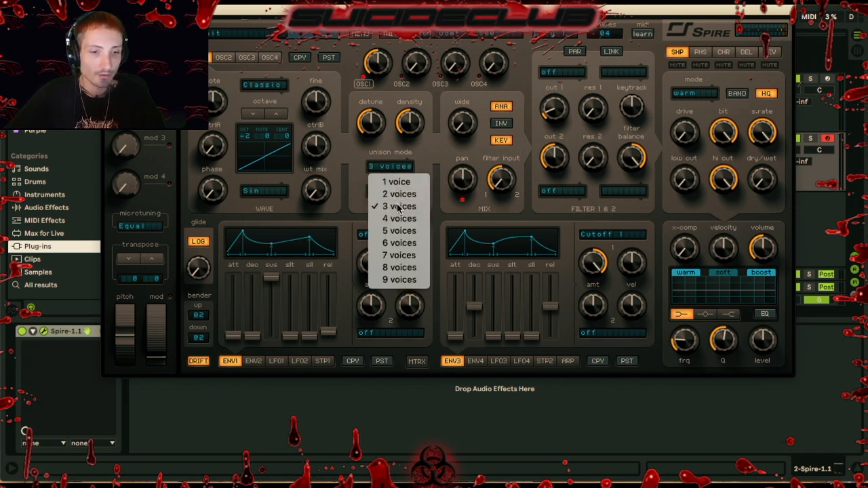
click(385, 207)
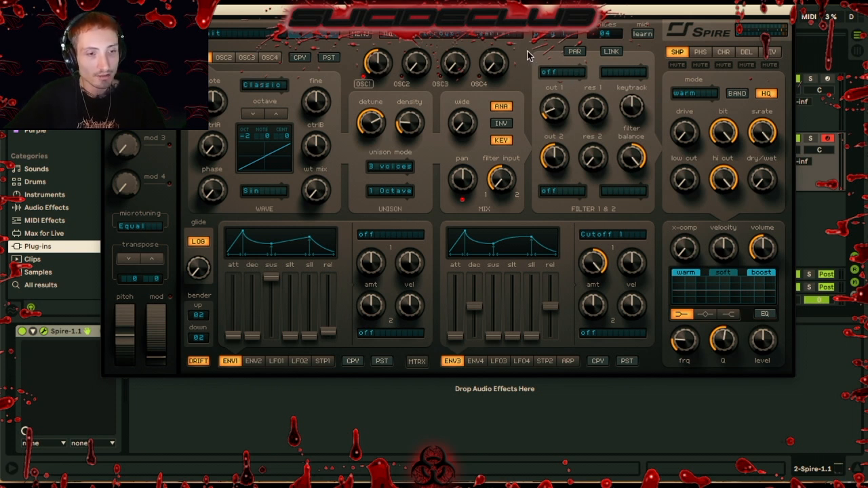
- Set filter 1 to perfecto and switch envelope 3's first modulation target to off
click(550, 72)
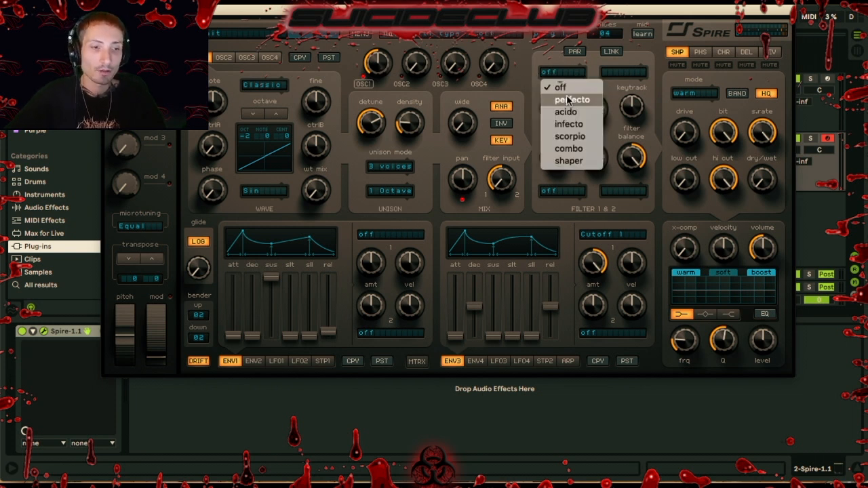
click(572, 101)
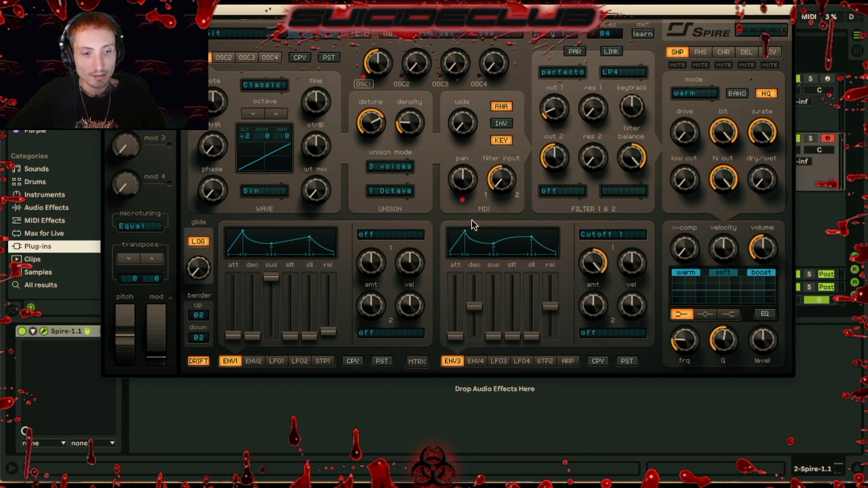
click(599, 235)
click(601, 237)
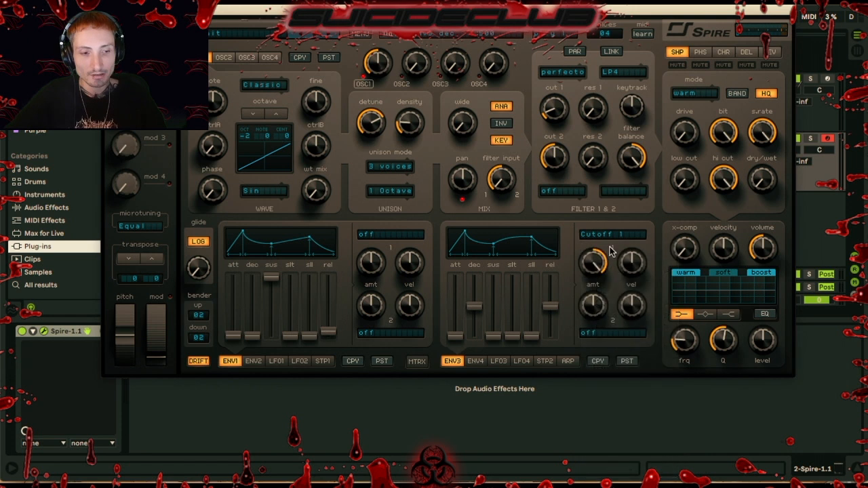
click(608, 235)
click(608, 249)
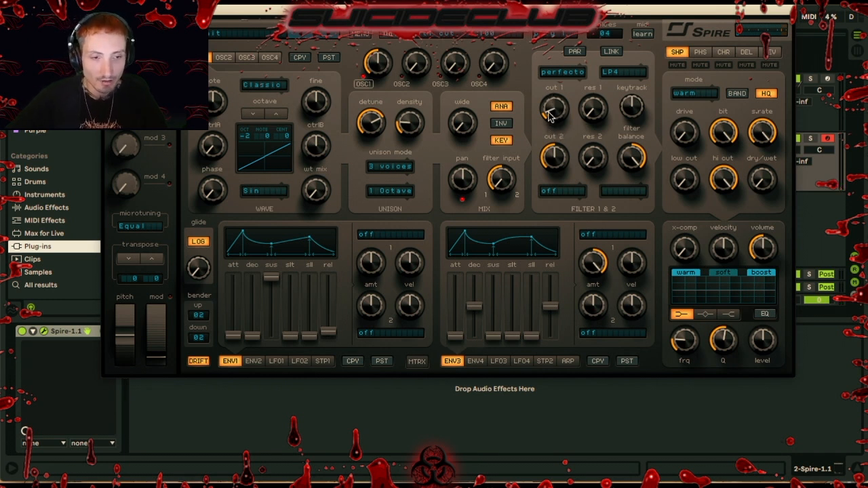
- Raise the cutoff of filter 1 and add a small amount of resonance to it
drag(550, 115, 554, 74)
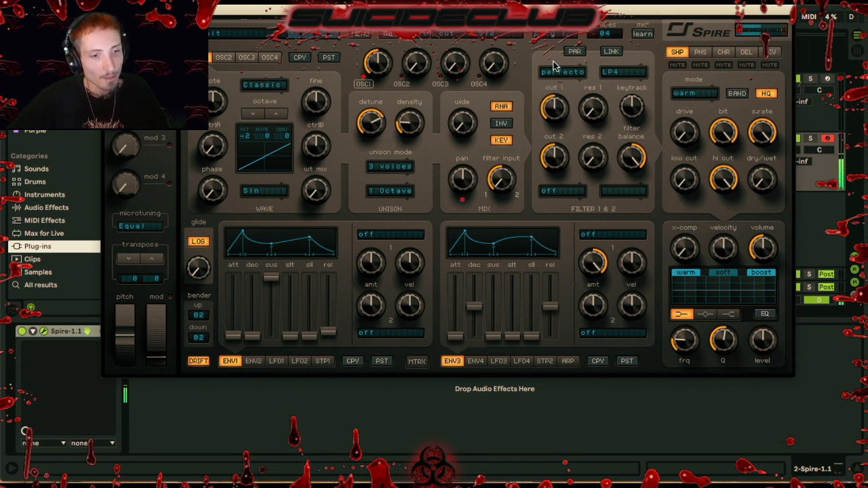
drag(588, 120, 590, 65)
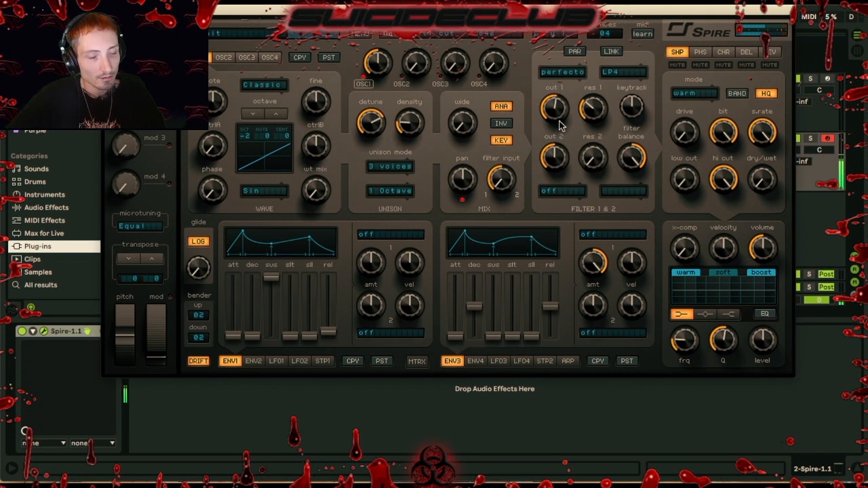
drag(591, 112, 594, 123)
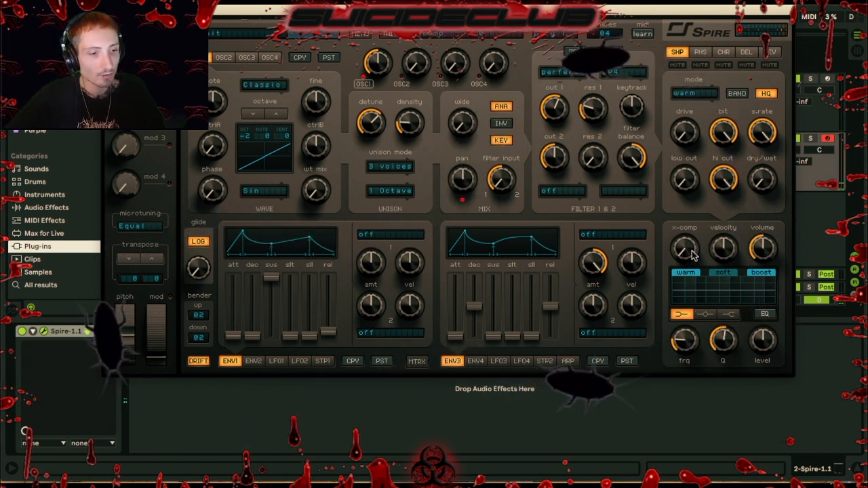
- Add a small amount of X-Comp compression to the Spire patch
mouse_move(680, 253)
mouse_down()
mouse_move(683, 225)
mouse_move(682, 237)
mouse_up()
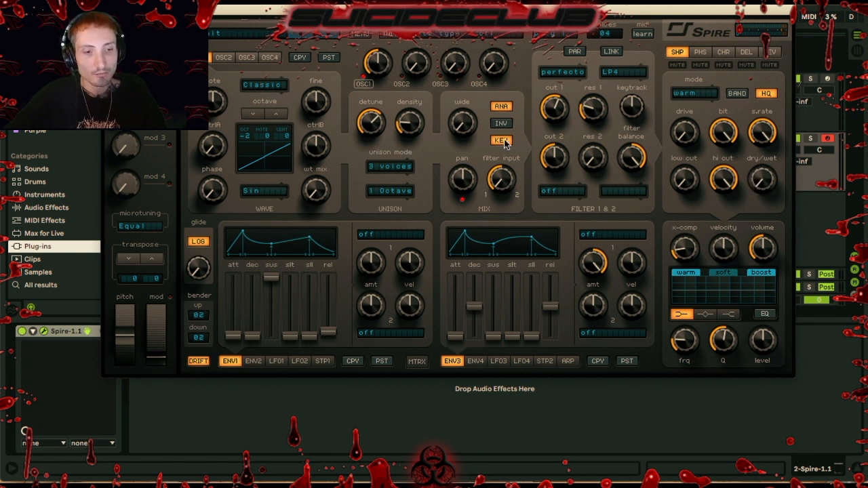
drag(473, 11, 516, 6)
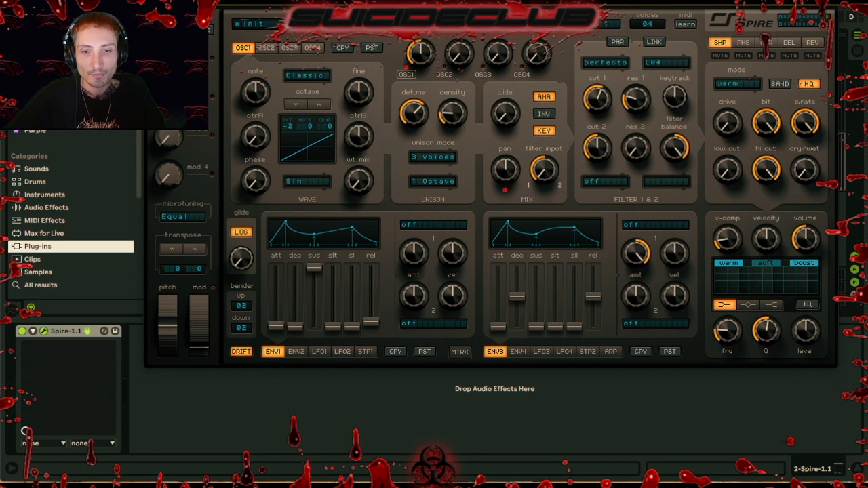
drag(274, 5, 245, 1)
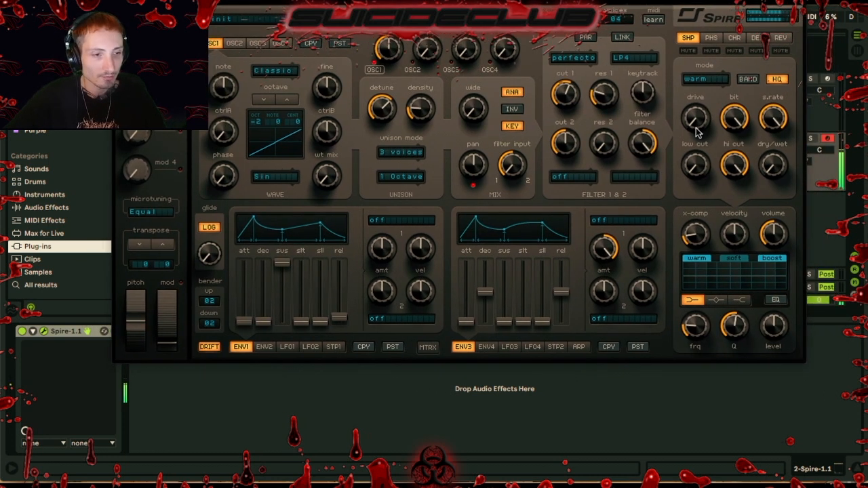
- Set the shaper to soft mode with some drive and full dry/wet, and close the Spire window
drag(769, 162, 769, 102)
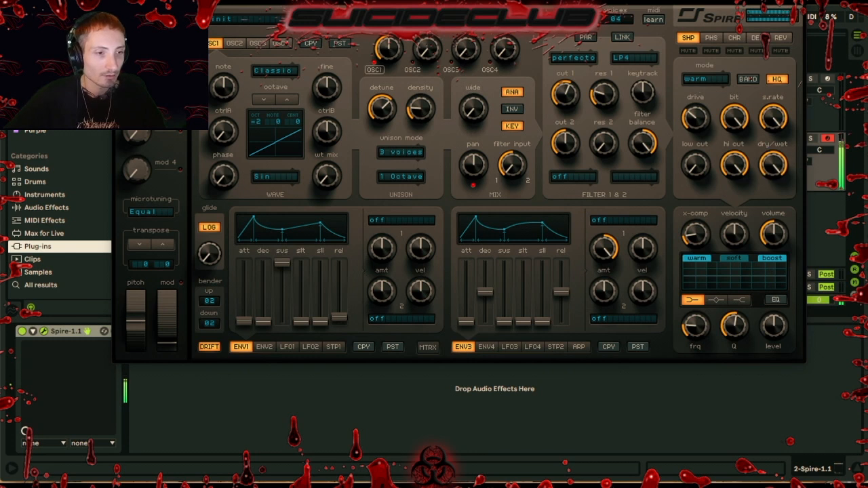
click(709, 81)
click(698, 91)
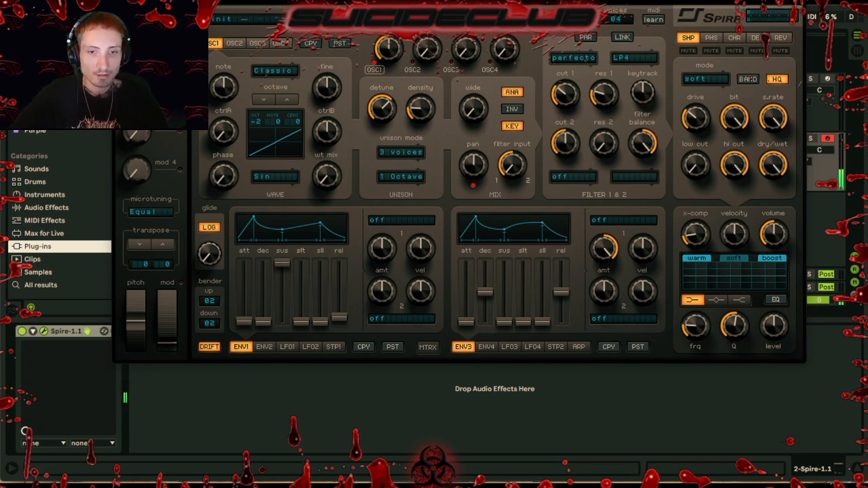
click(120, 5)
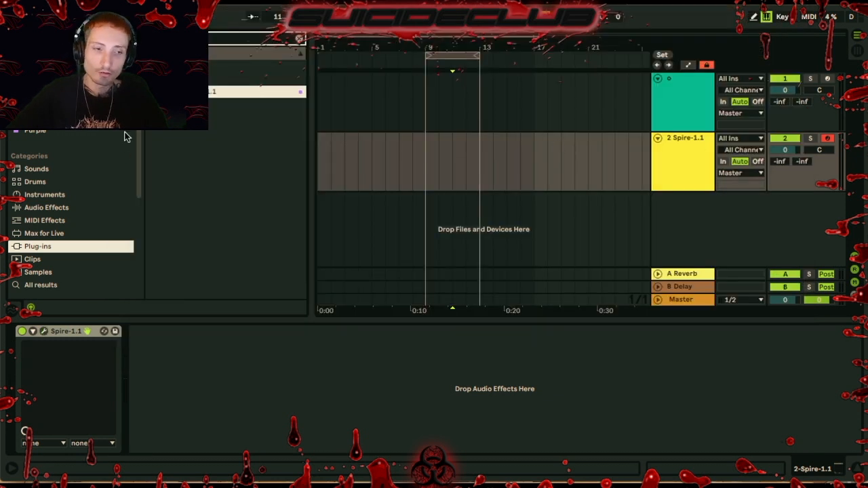
- Add another MIDI track below the Spire track and load the Phase Plant instrument on it
click(681, 167)
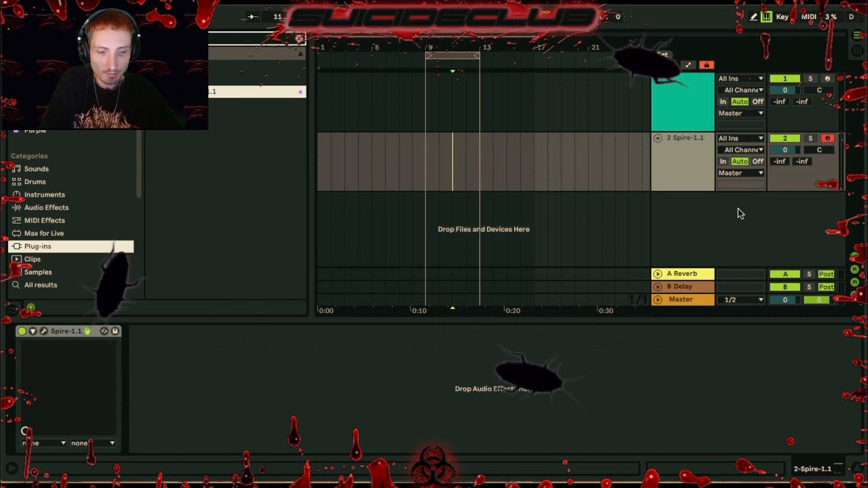
key(ctrl+shift+t)
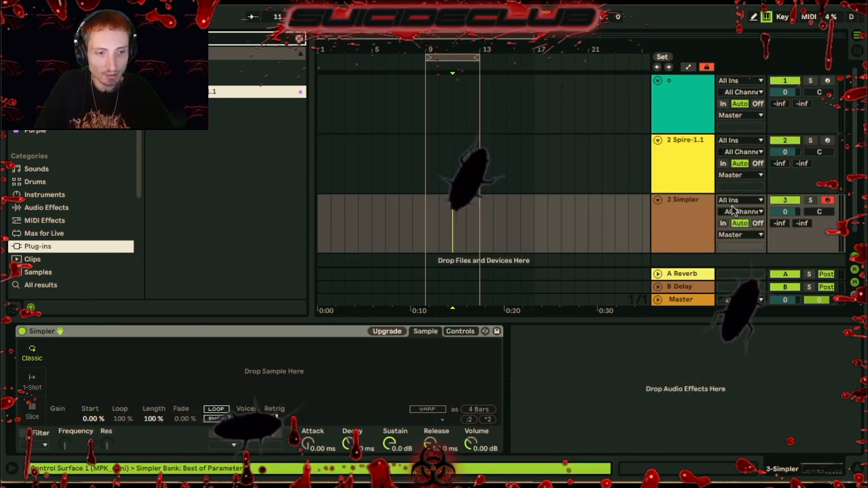
click(295, 43)
text(v)
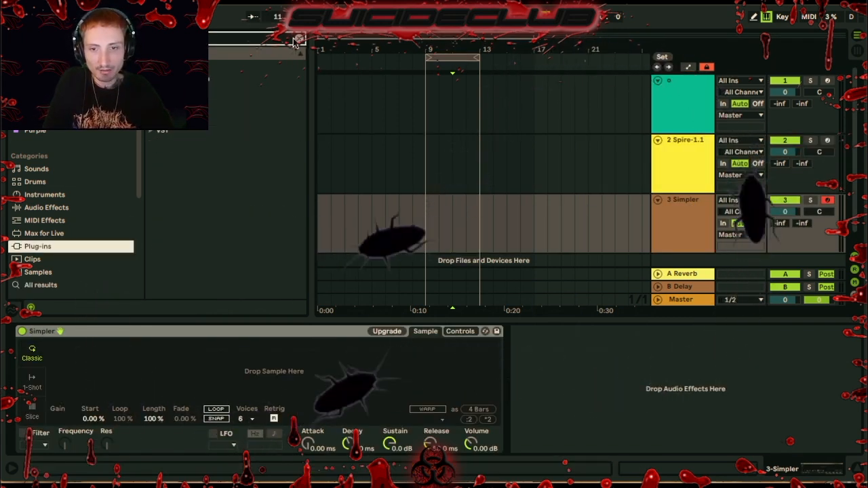
text(ase)
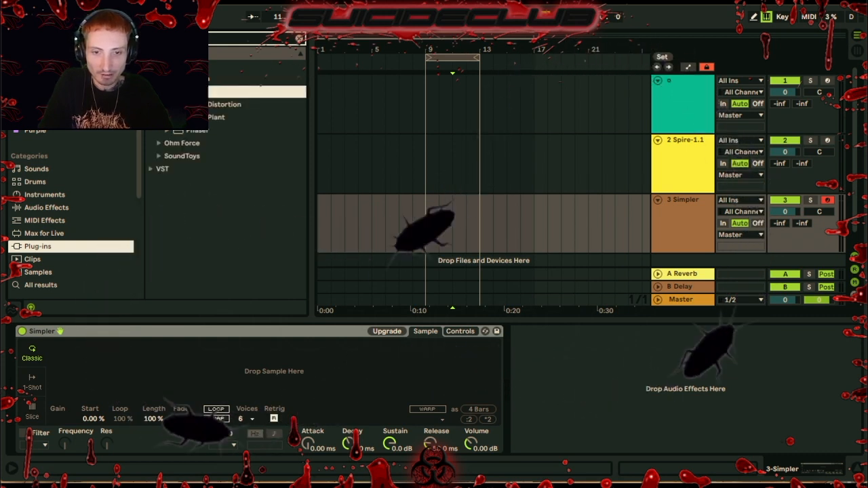
key(Down)
key(Down)
key(Return)
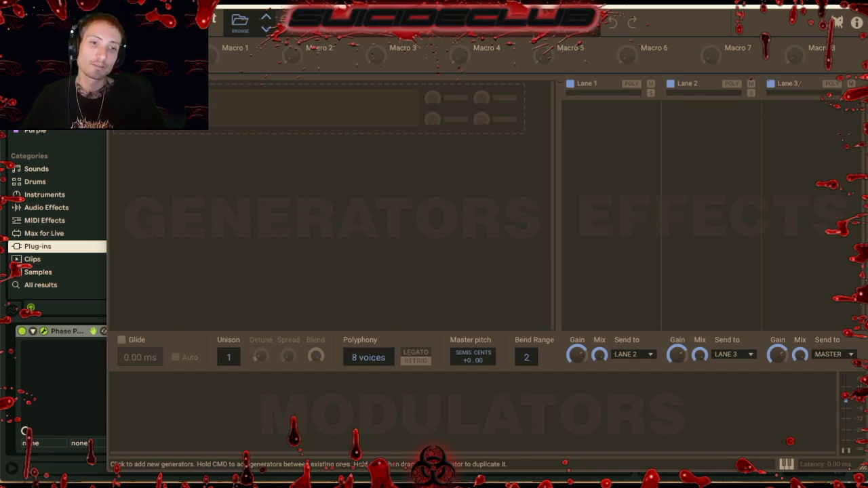
click(124, 131)
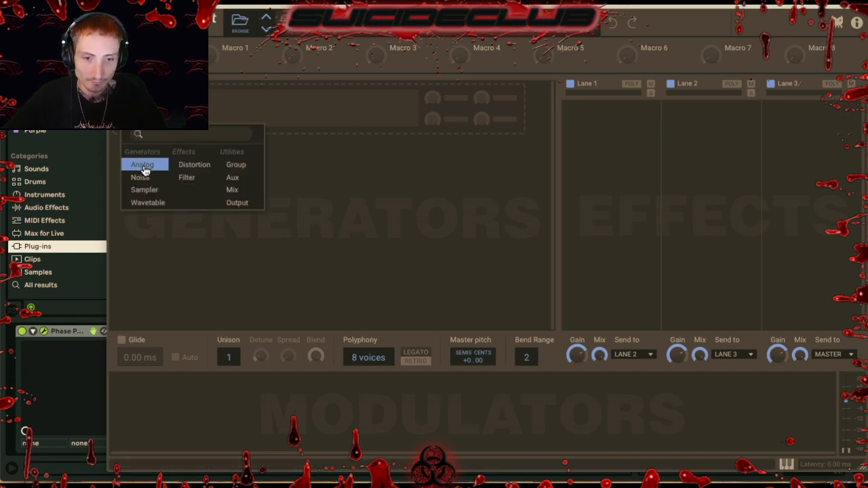
click(143, 166)
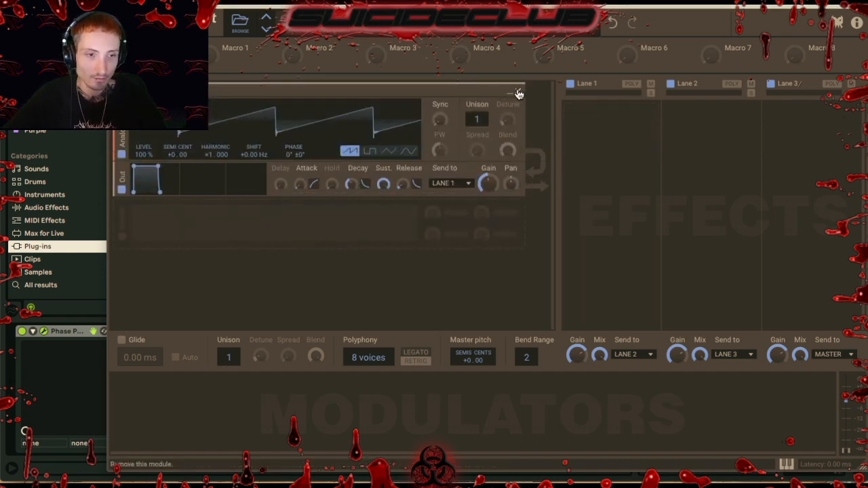
click(516, 94)
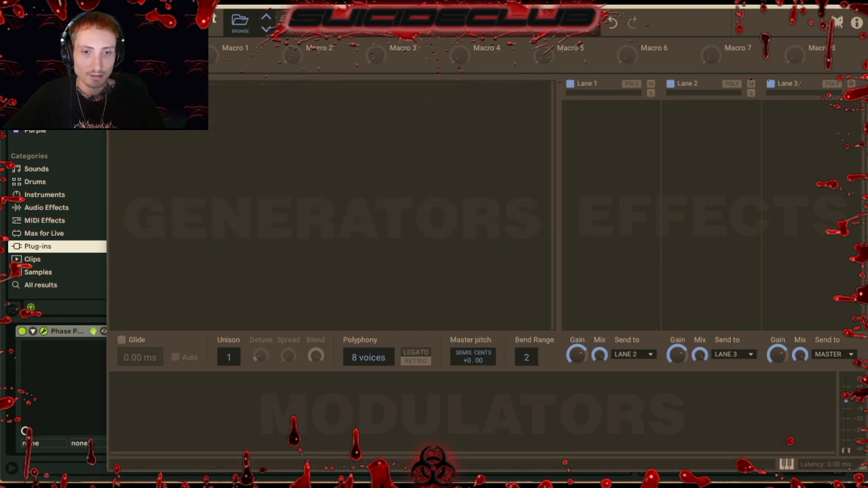
- Add an Analog generator to the empty Phase Plant patch
drag(196, 8, 131, 0)
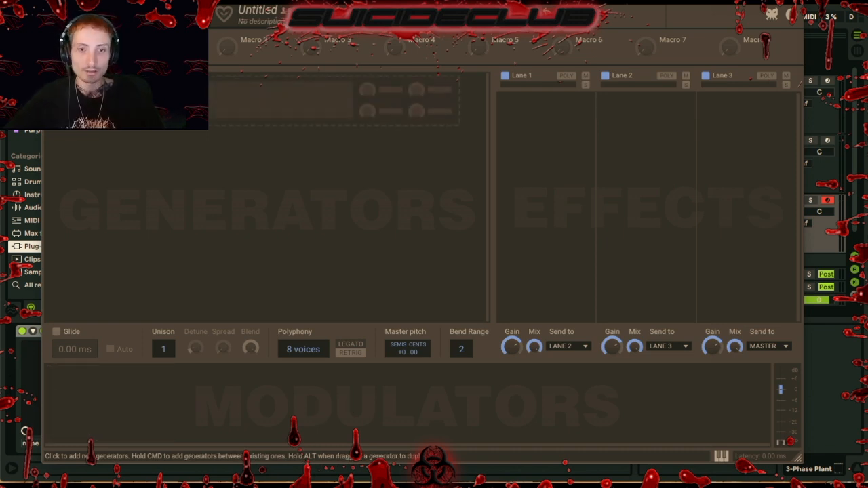
click(59, 130)
click(76, 150)
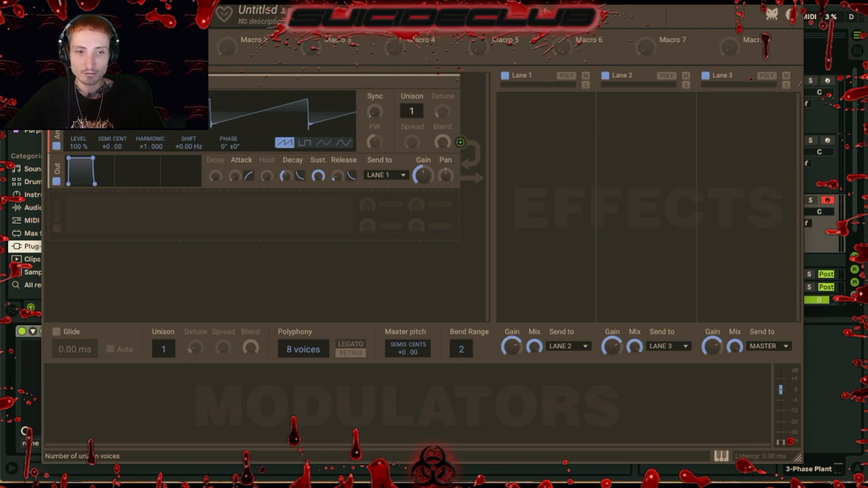
- Give the Analog generator 3 unison voices with a little detune and tune it to -2.00 semitones
drag(411, 111, 407, 115)
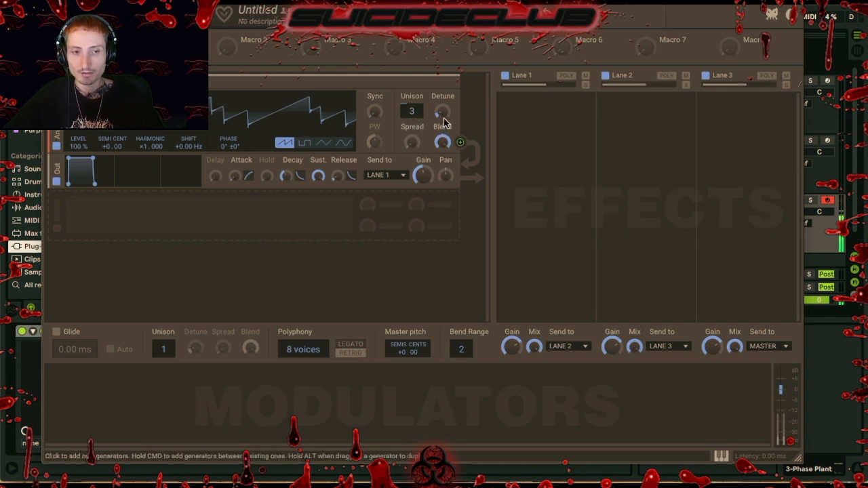
drag(442, 112, 442, 102)
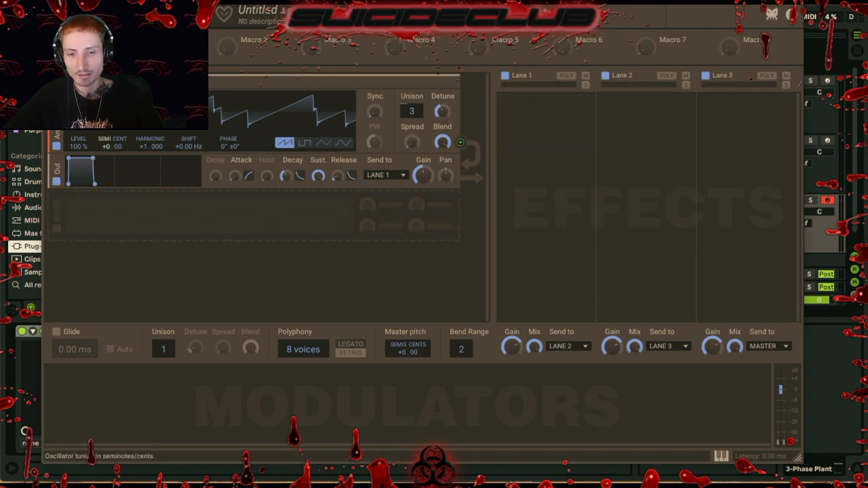
drag(107, 146, 106, 150)
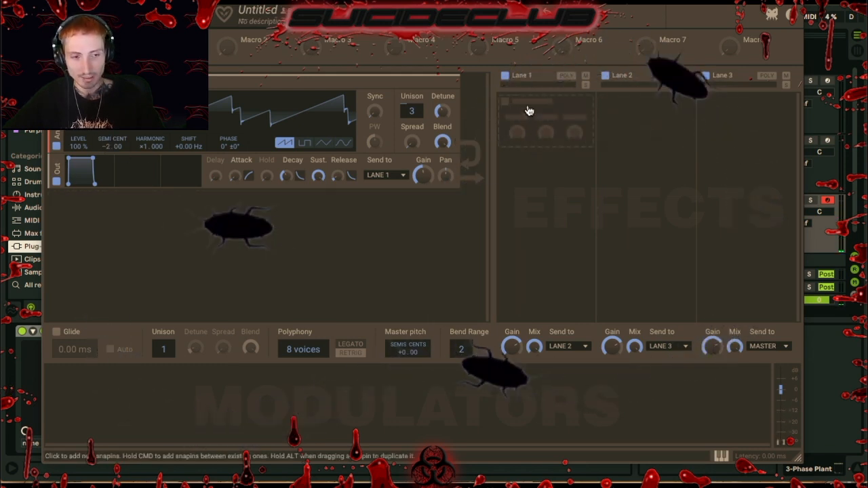
- Add a Filter effect to Lane 1
click(527, 109)
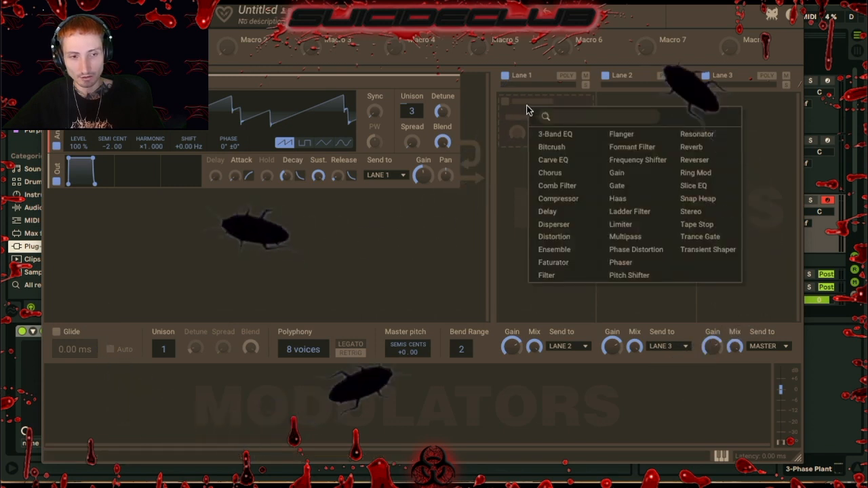
click(558, 275)
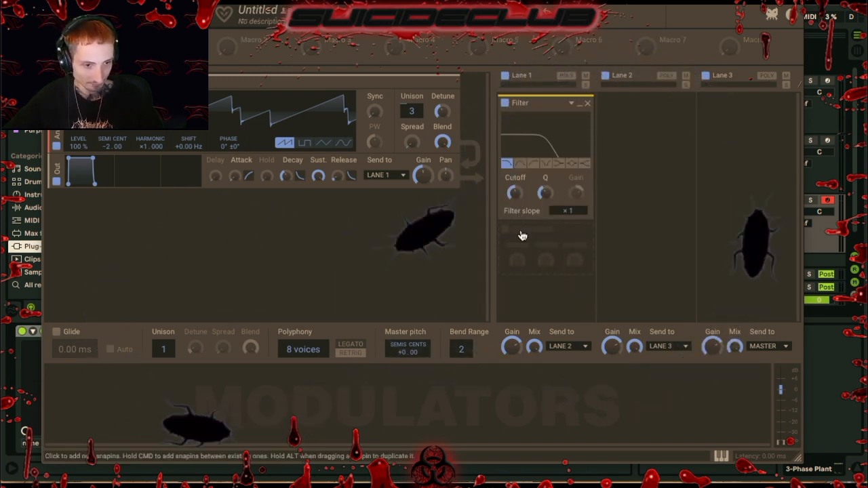
- Add a Distortion effect to Lane 1 and place it before the Filter
click(522, 235)
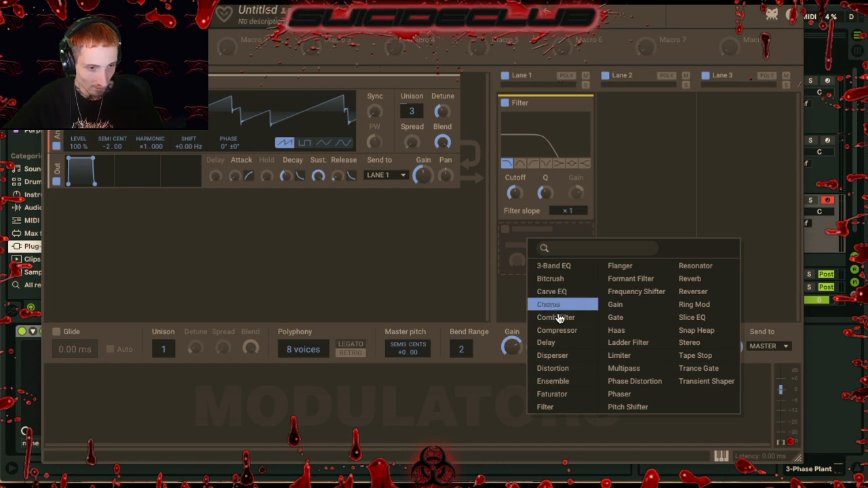
click(569, 368)
drag(556, 240, 547, 125)
scroll(549, 204, down, 2)
scroll(543, 196, up, 3)
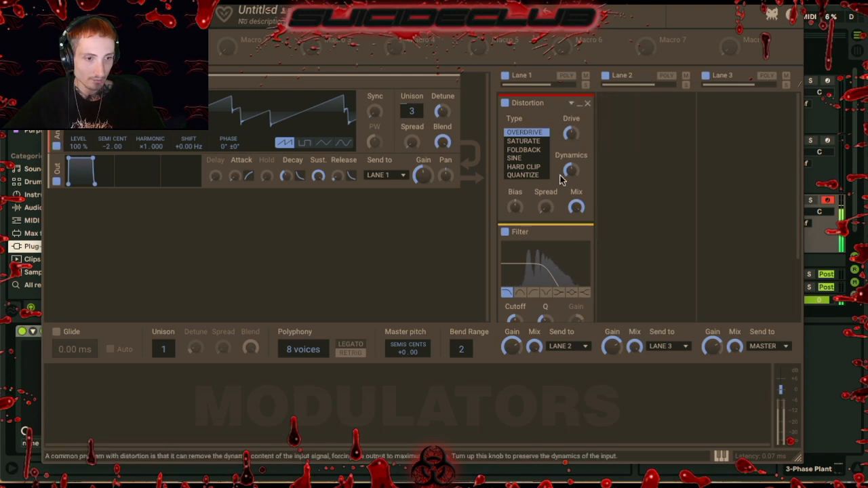
scroll(542, 223, down, 2)
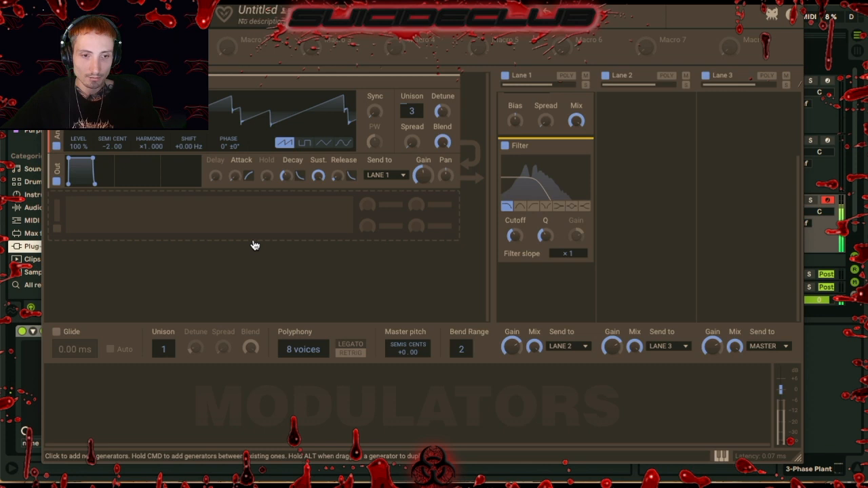
- Add a second Analog generator ahead of the first group's output and tune it to -1.27 semitones
click(66, 230)
click(88, 270)
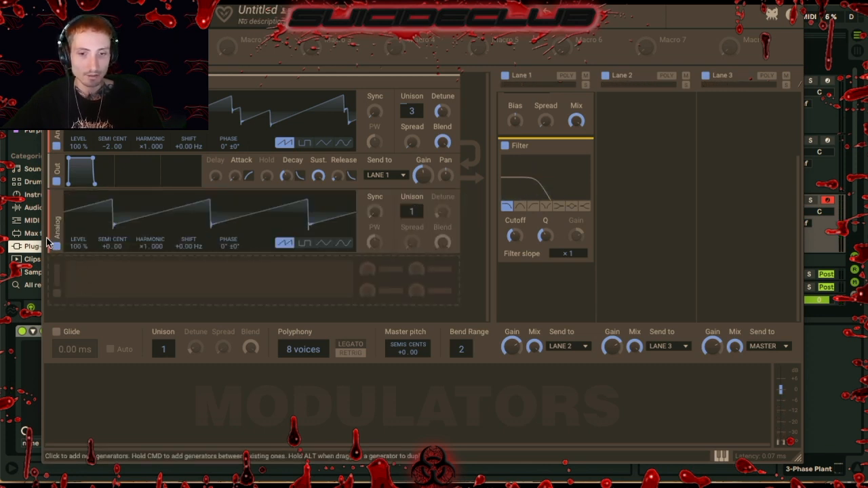
drag(55, 228, 54, 181)
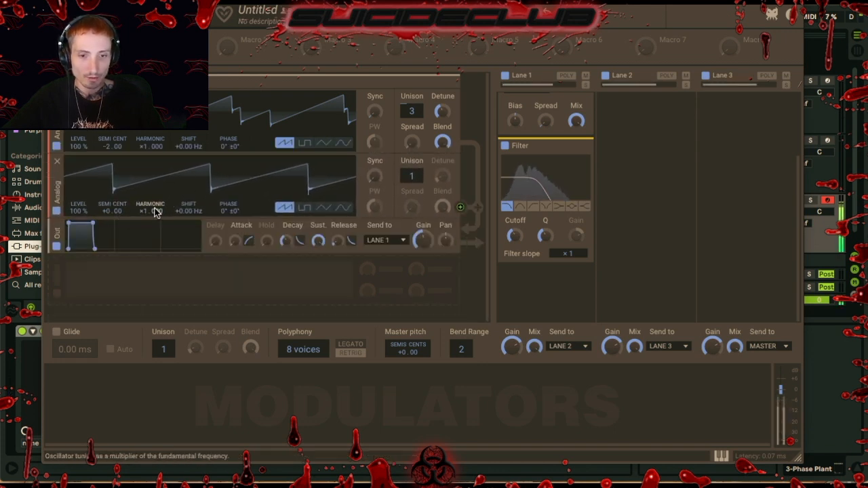
mouse_move(112, 210)
mouse_down()
mouse_move(112, 190)
mouse_move(112, 219)
mouse_up()
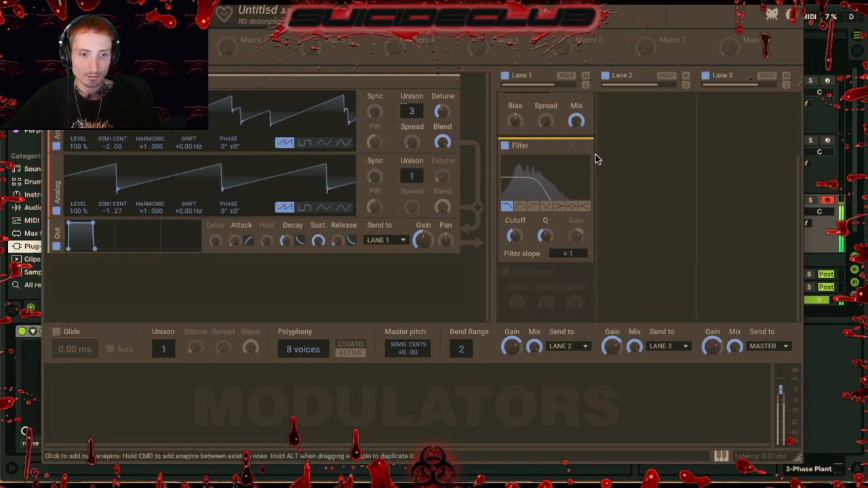
- Sweep the Lane 1 filter's cutoff up to 20.5 kHz and back down, and raise its Q for slight resonance
drag(514, 236, 514, 224)
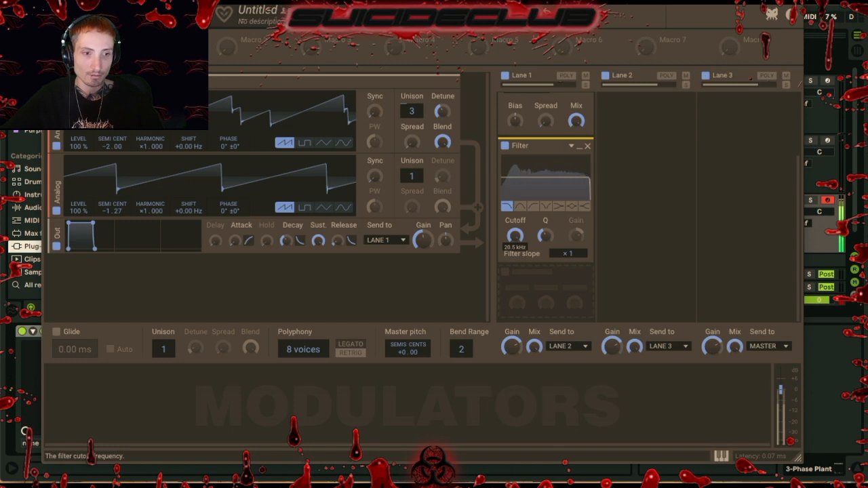
mouse_move(515, 235)
mouse_down()
mouse_move(515, 272)
mouse_move(513, 239)
mouse_up()
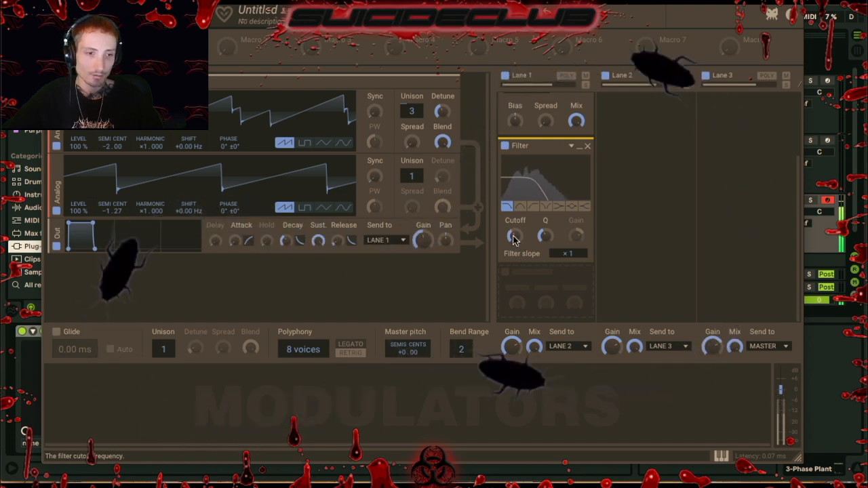
scroll(528, 250, up, 1)
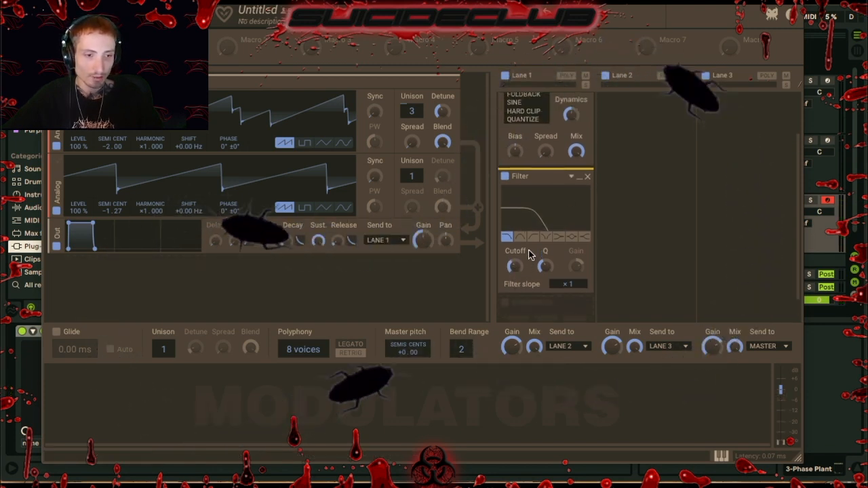
drag(545, 266, 515, 268)
click(514, 266)
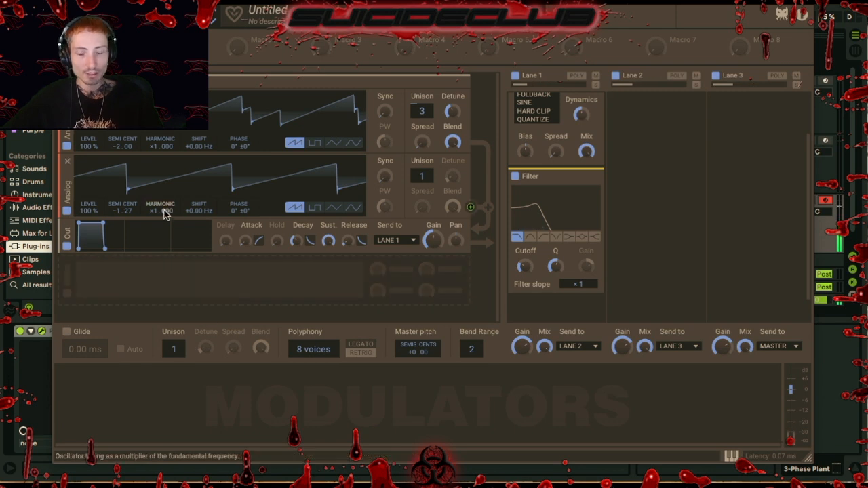
- Create a second generator group containing an Analog generator tuned to -2.00 semitones
click(122, 262)
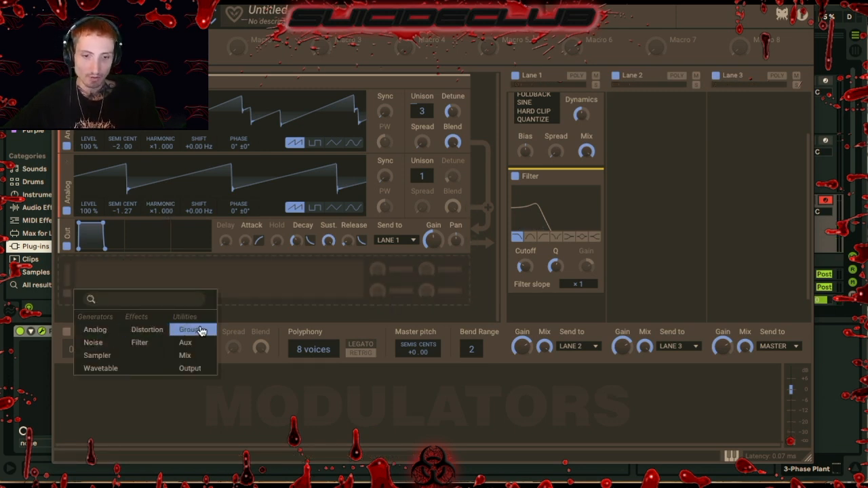
click(188, 330)
click(75, 309)
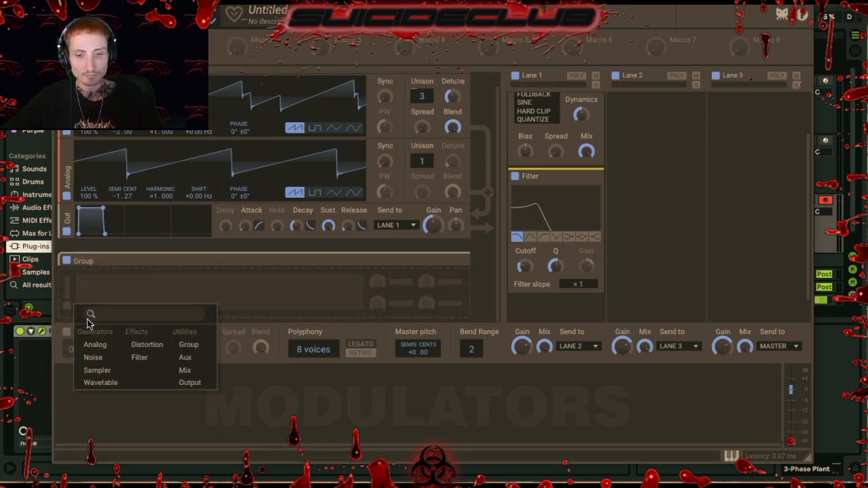
click(98, 344)
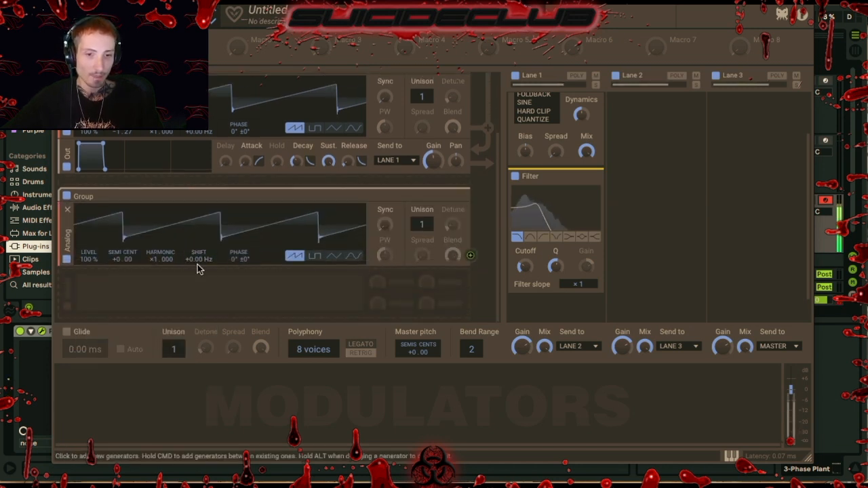
mouse_move(118, 260)
mouse_down()
mouse_move(118, 271)
mouse_move(117, 260)
mouse_up()
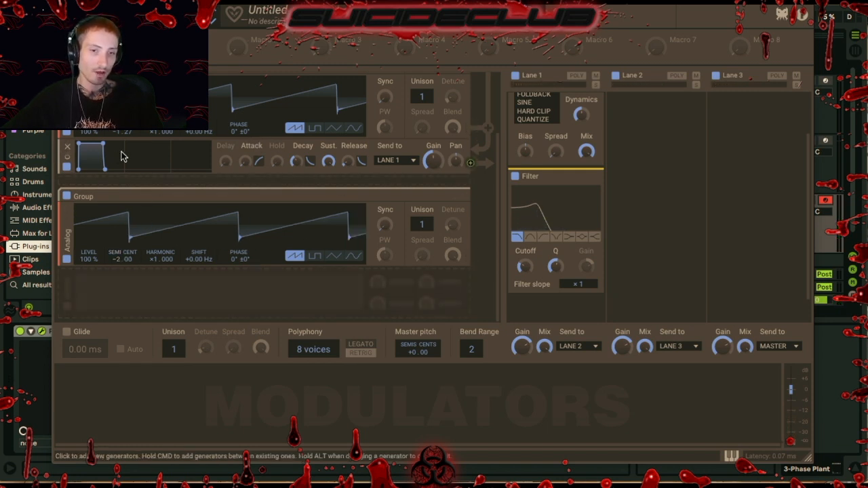
- Add an Output module to the second group and send it to Lane 2
click(403, 291)
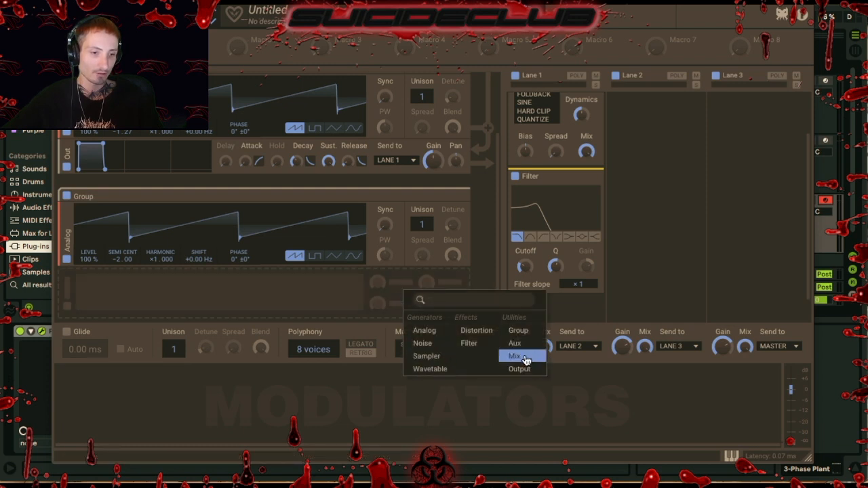
click(280, 284)
click(390, 364)
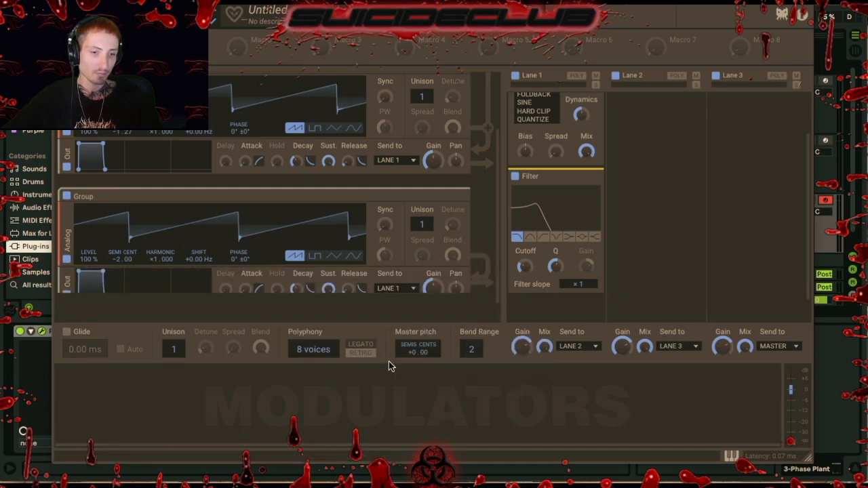
scroll(444, 261, down, 2)
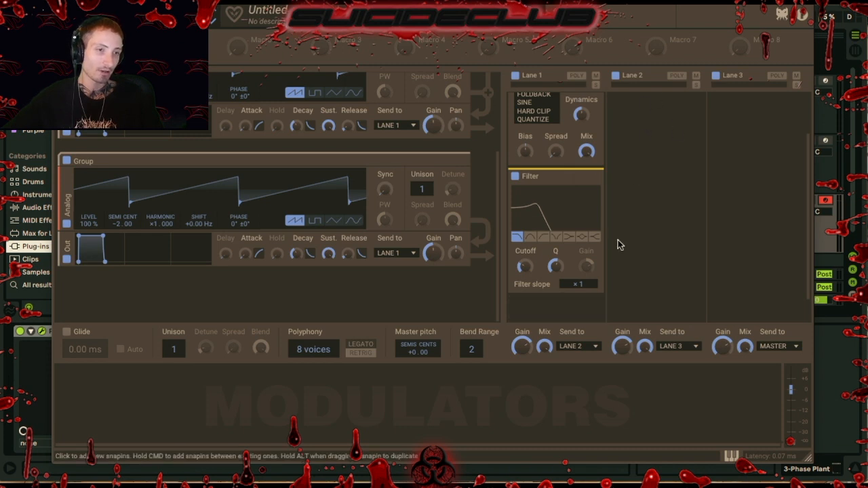
click(396, 252)
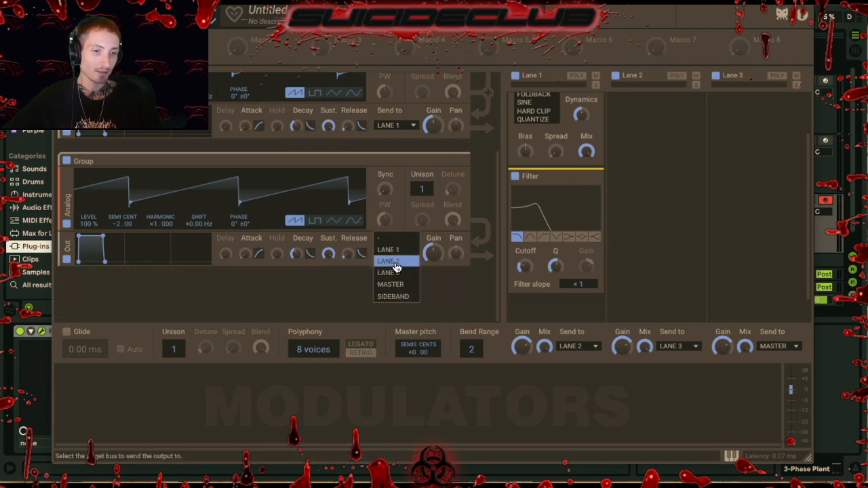
click(395, 264)
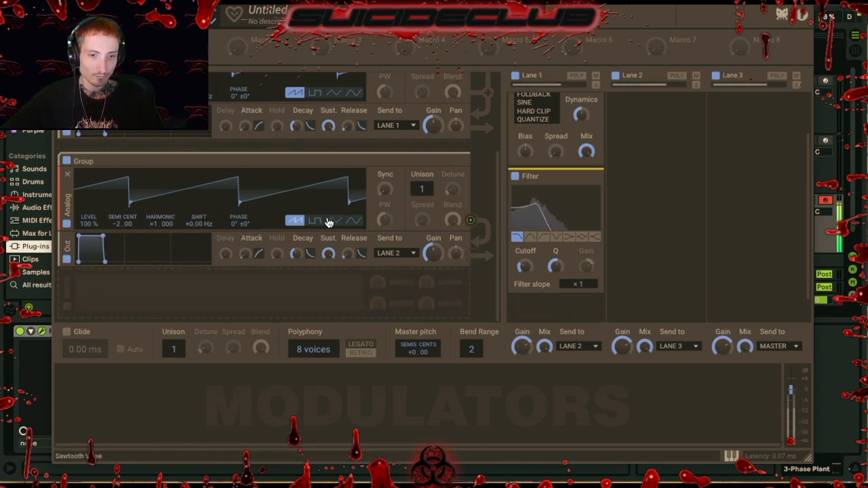
- Switch the second group's Analog generator to a sine wave and add a quiet Noise generator ahead of the group's output
click(353, 222)
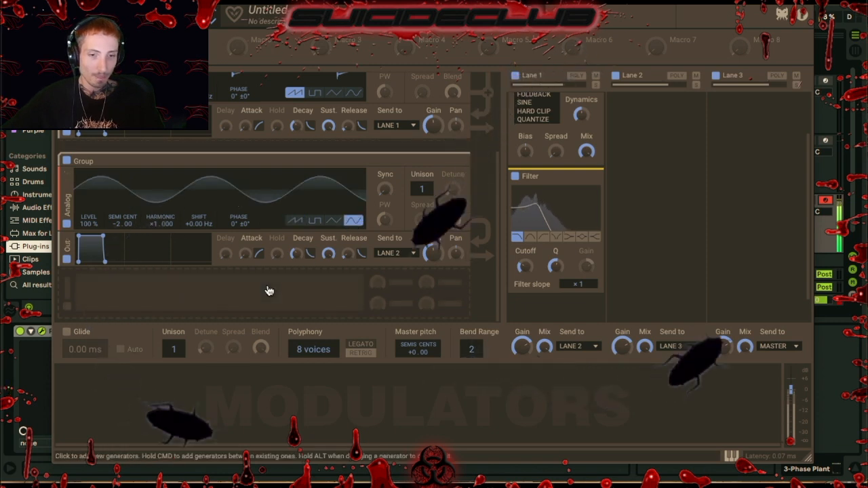
click(107, 304)
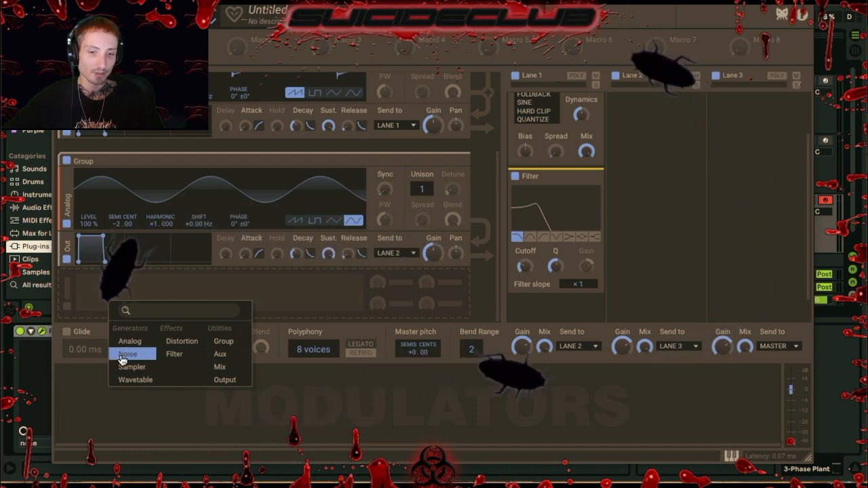
click(122, 359)
drag(65, 286, 90, 278)
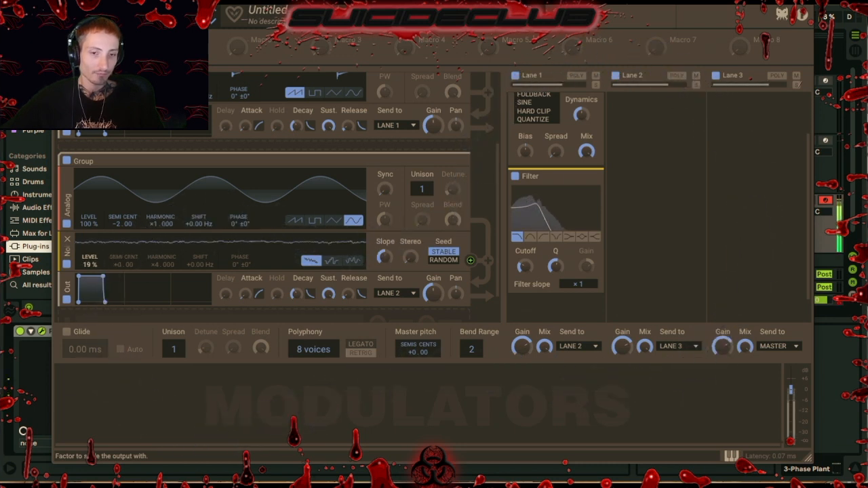
- Add an Overdrive Distortion module between the Noise generator and the second group's output
scroll(91, 275, down, 3)
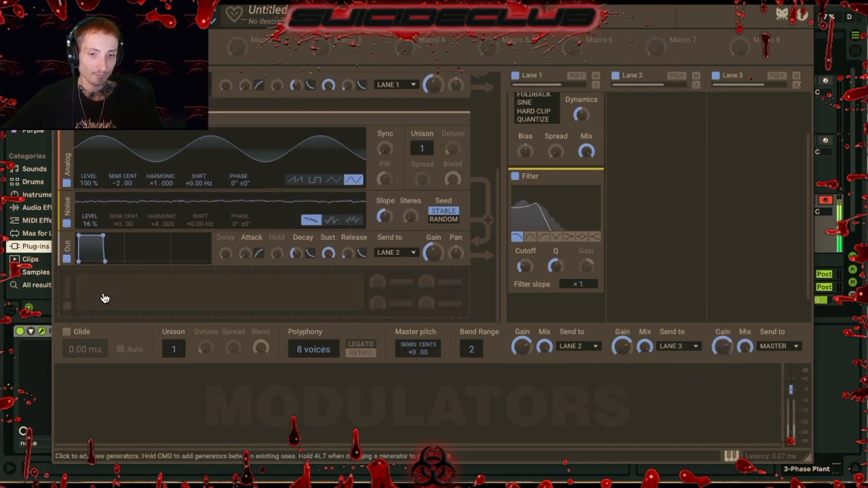
click(109, 299)
click(180, 334)
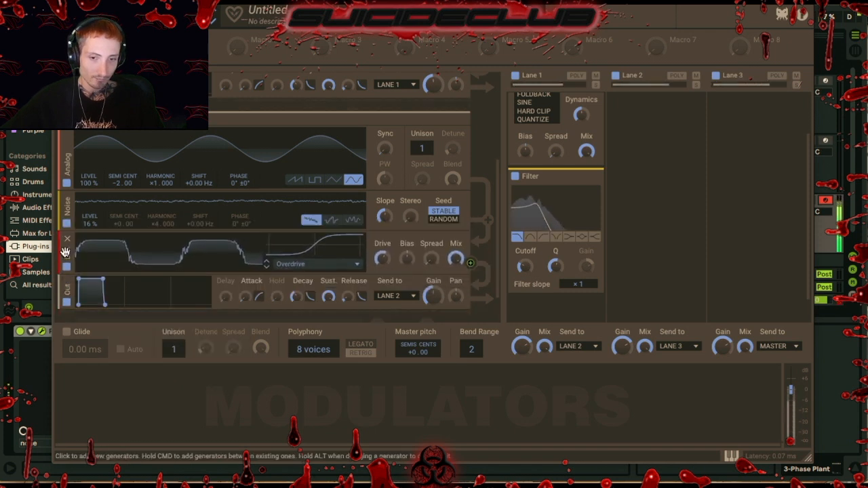
- Audition the second group alone with its Noise and Distortion bypassed in turn, and lower the Noise level to 14 %
scroll(325, 170, up, 3)
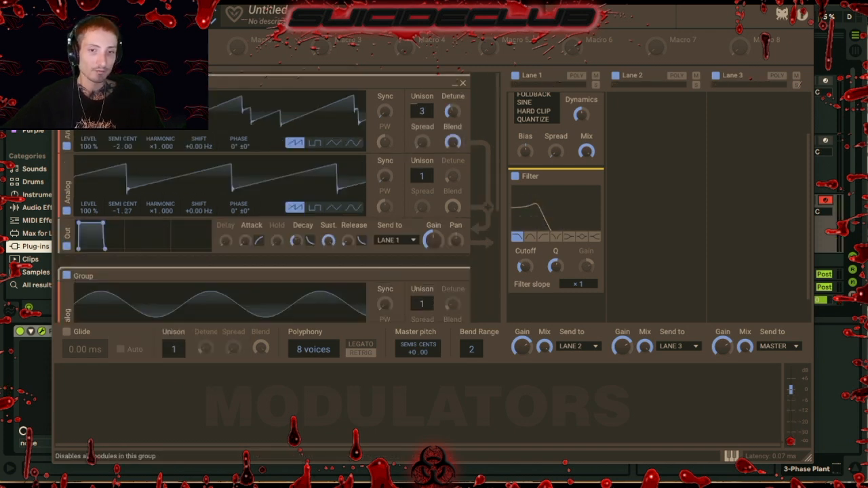
scroll(203, 175, down, 3)
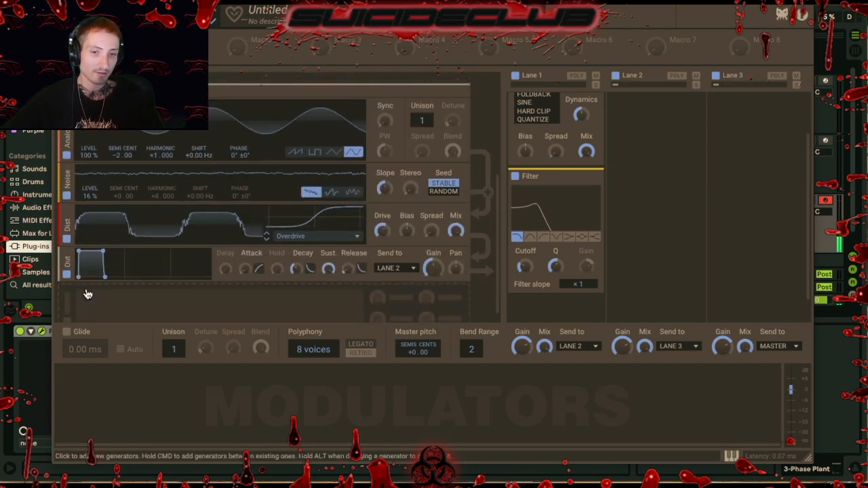
click(66, 196)
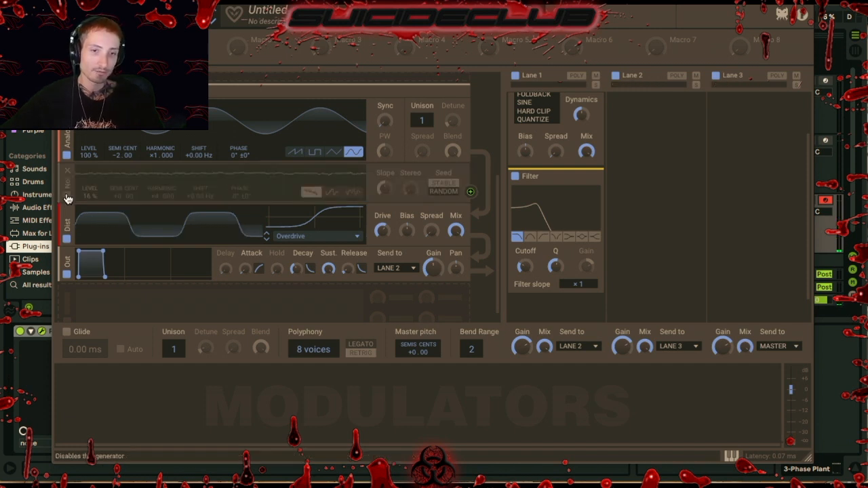
click(67, 196)
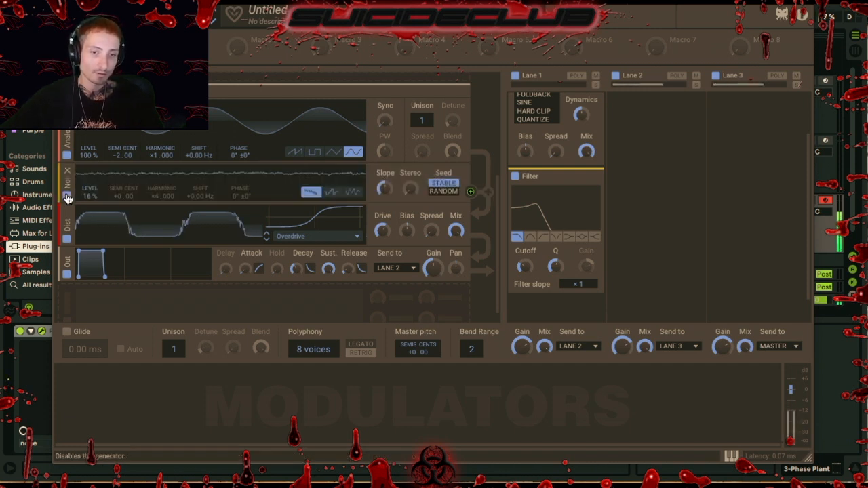
click(66, 239)
click(66, 239)
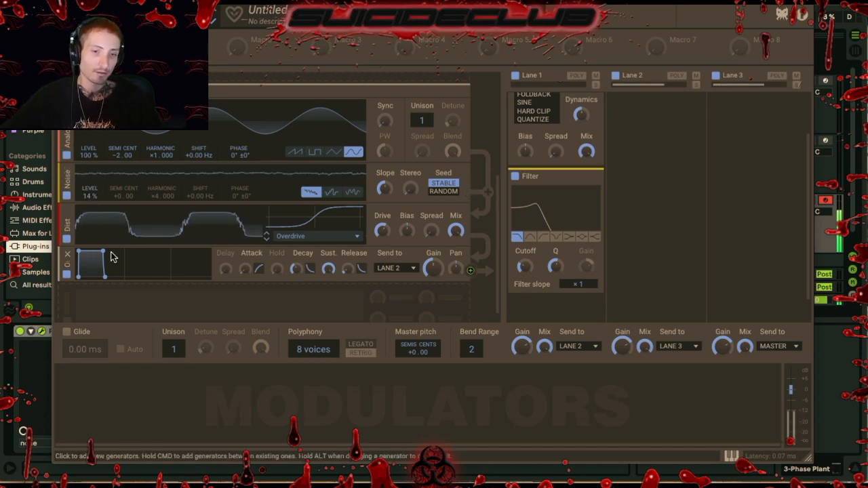
- Re-enable the first generator group so both groups play together
scroll(112, 257, up, 5)
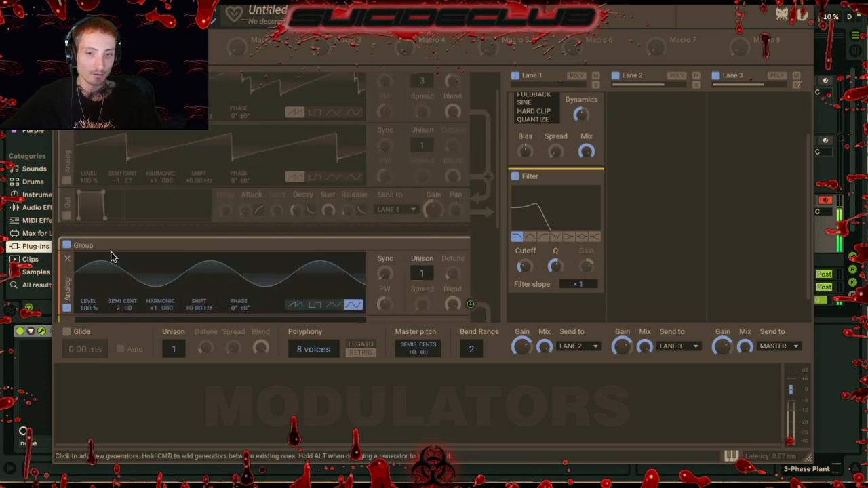
scroll(112, 257, up, 2)
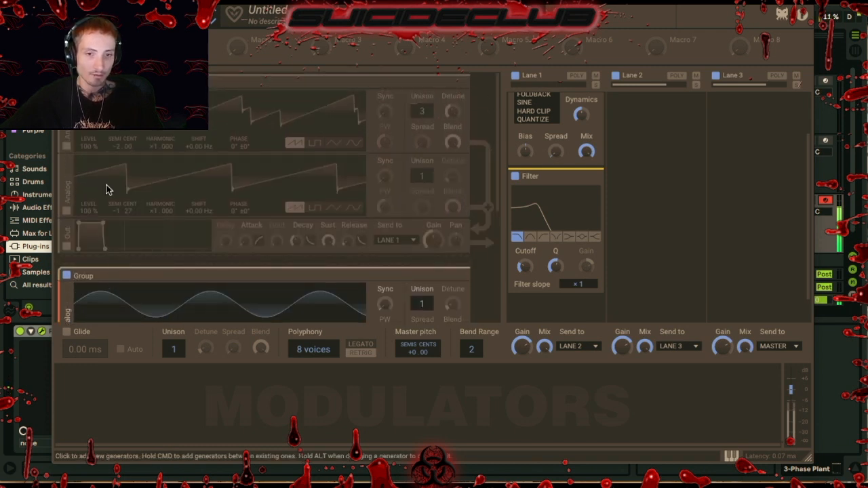
click(66, 83)
scroll(111, 163, down, 4)
scroll(246, 125, up, 4)
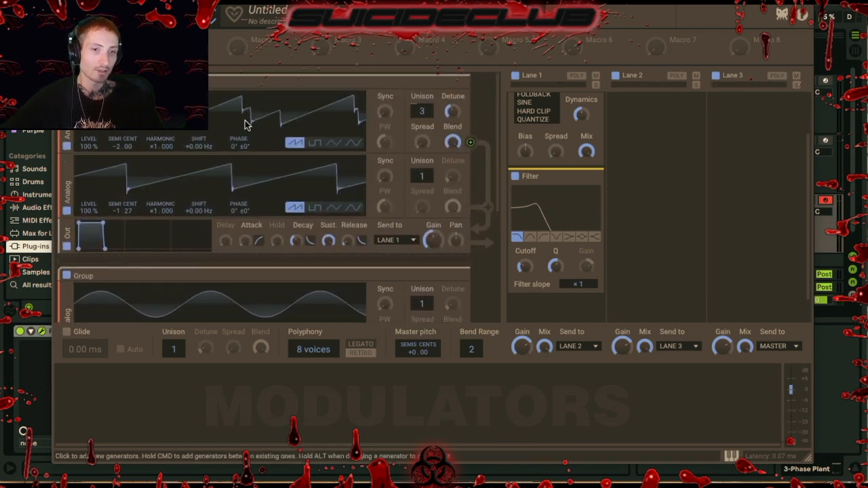
- Add a Filter module ahead of the first group's output, switch it to high-pass, and set its cutoff to about 79 Hz
scroll(258, 178, down, 5)
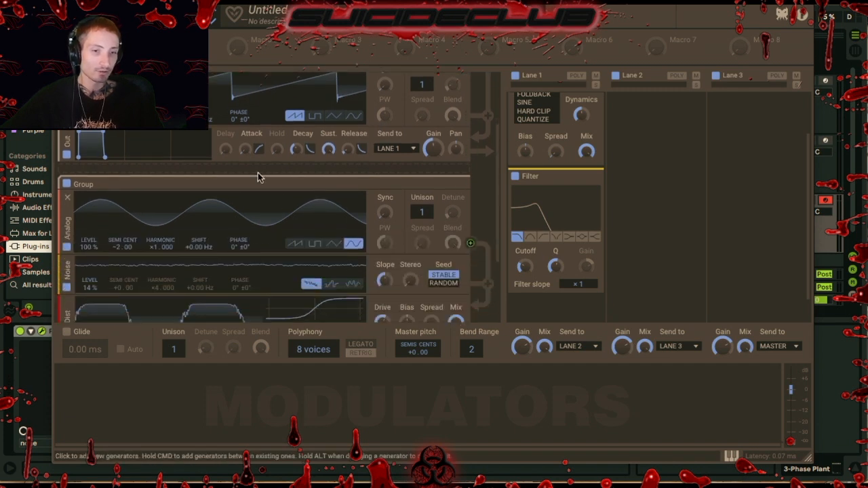
scroll(326, 144, up, 3)
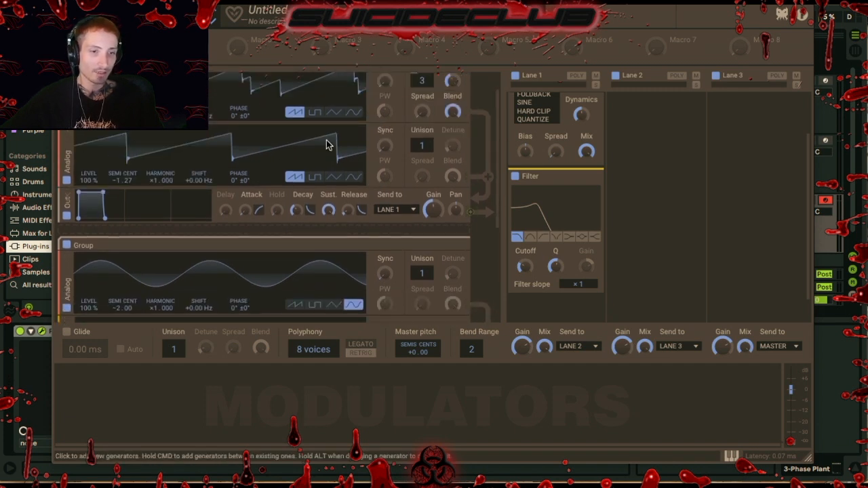
click(99, 227)
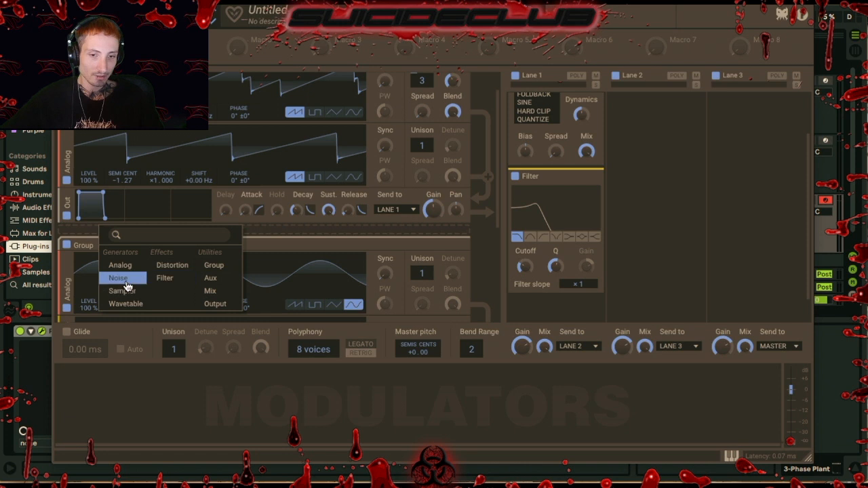
click(166, 278)
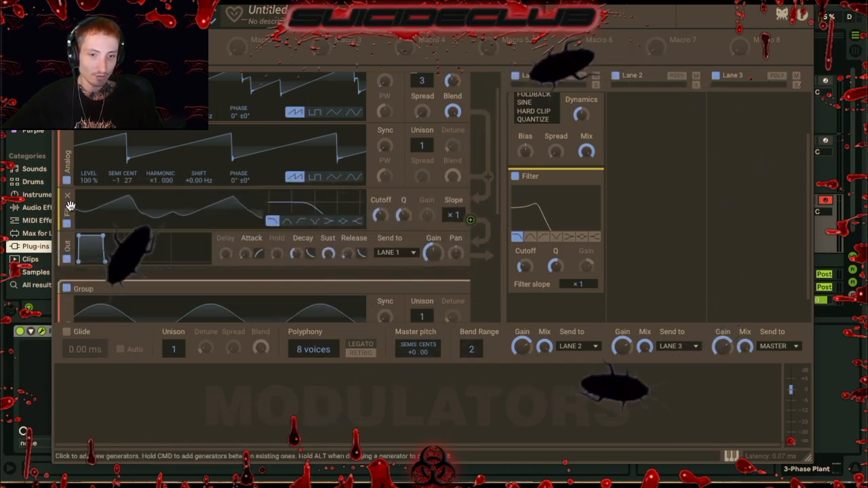
click(299, 222)
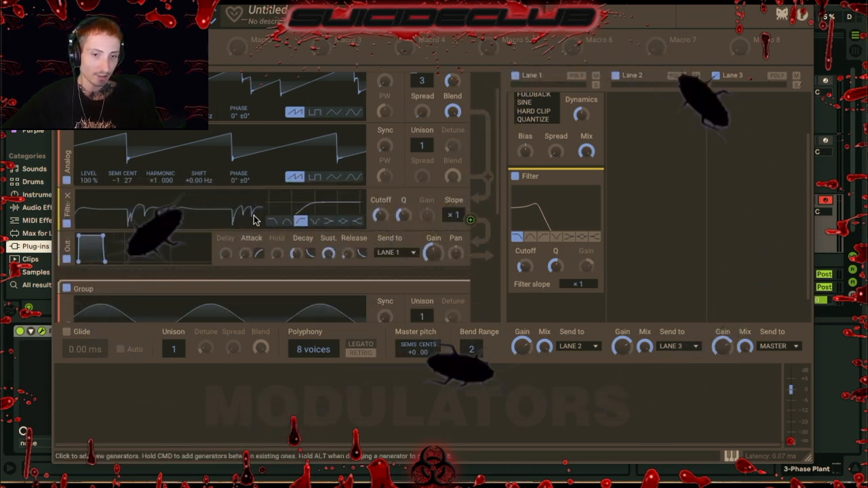
mouse_move(380, 215)
mouse_down()
mouse_move(379, 238)
mouse_move(380, 189)
mouse_move(380, 218)
mouse_up()
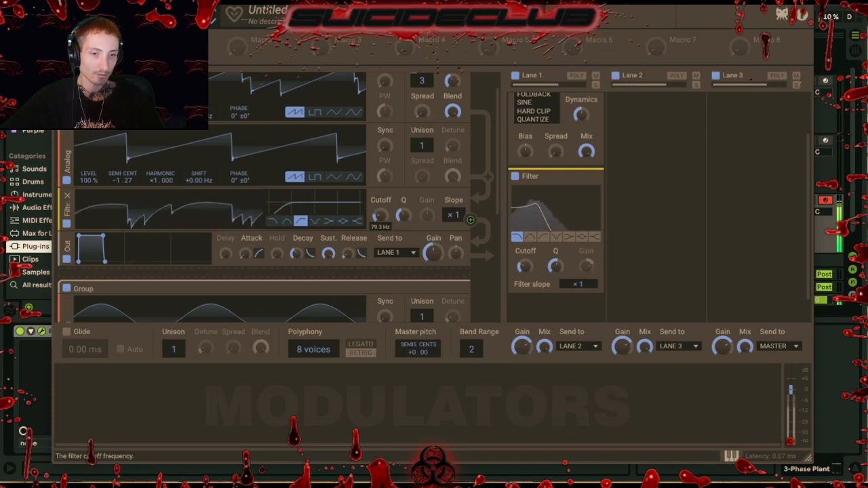
- Lower the second group's Noise level to 7 % and adjust the first group's high-pass cutoff, comparing the filter bypassed and active
scroll(385, 215, down, 3)
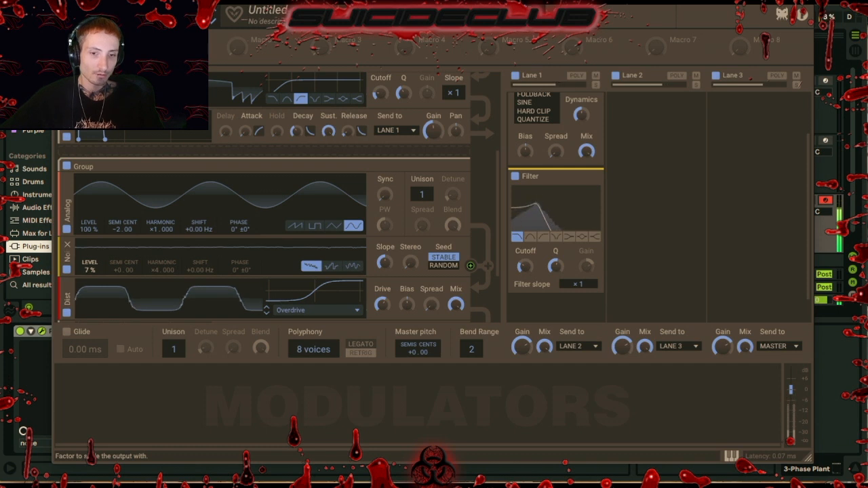
scroll(255, 186, up, 2)
drag(379, 151, 369, 158)
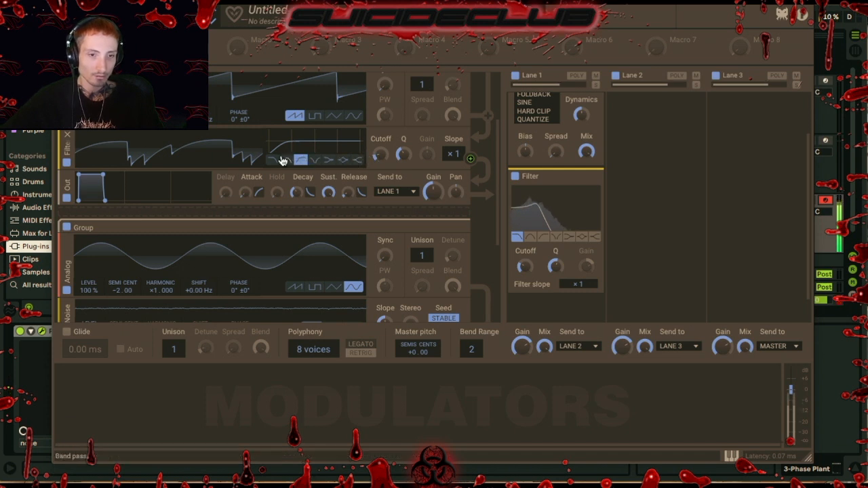
click(68, 165)
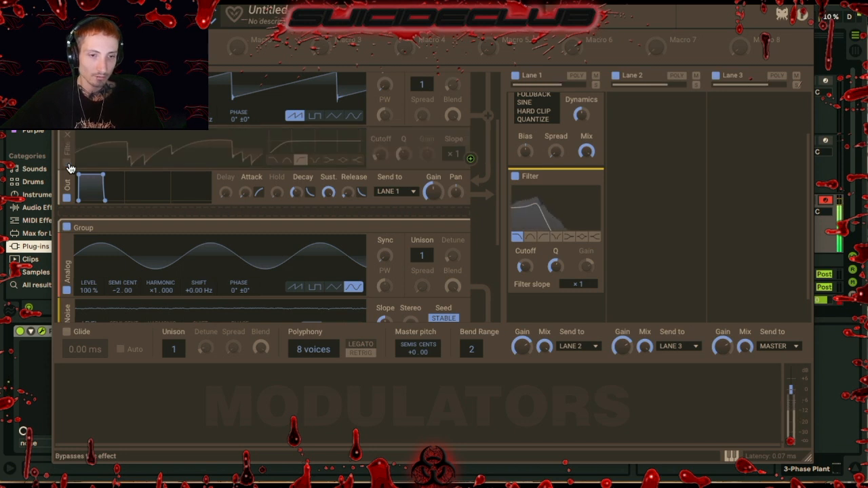
- Add a low-pass Filter between the second group's Distortion and output, with its cutoff at about 11.6 kHz
scroll(499, 232, down, 1)
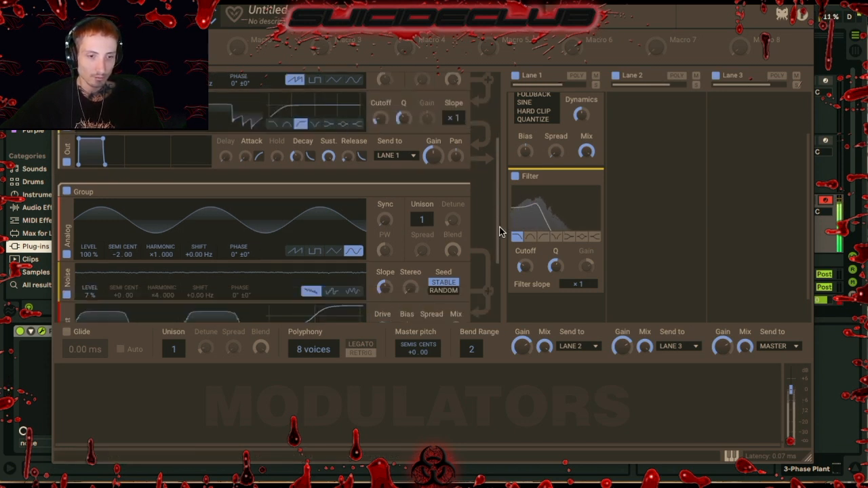
scroll(295, 255, down, 2)
scroll(366, 251, down, 1)
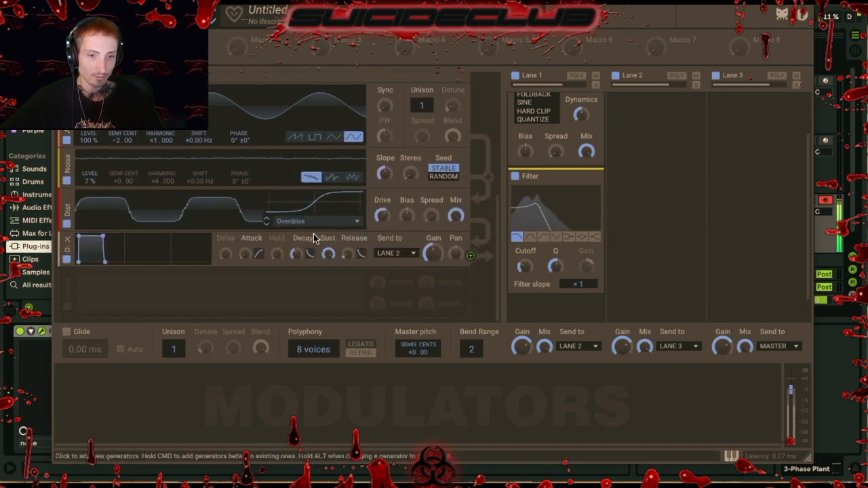
click(265, 300)
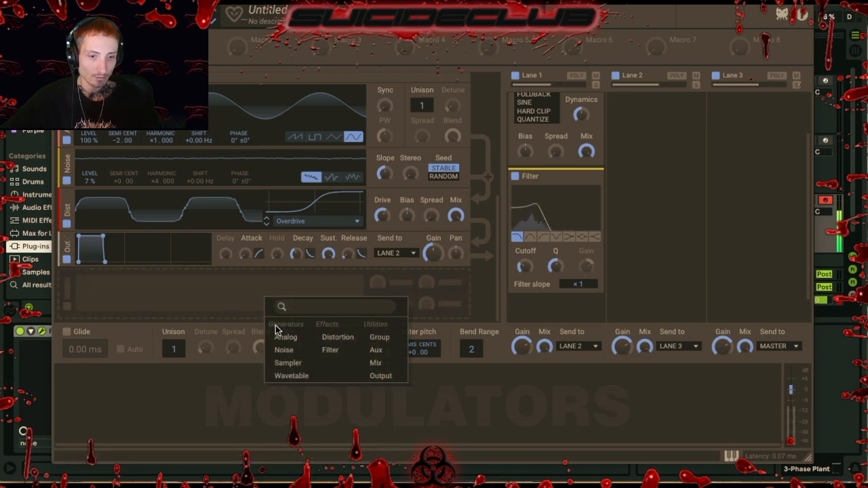
click(342, 349)
drag(61, 288, 64, 249)
mouse_move(381, 259)
mouse_down()
mouse_move(380, 280)
mouse_move(381, 265)
mouse_up()
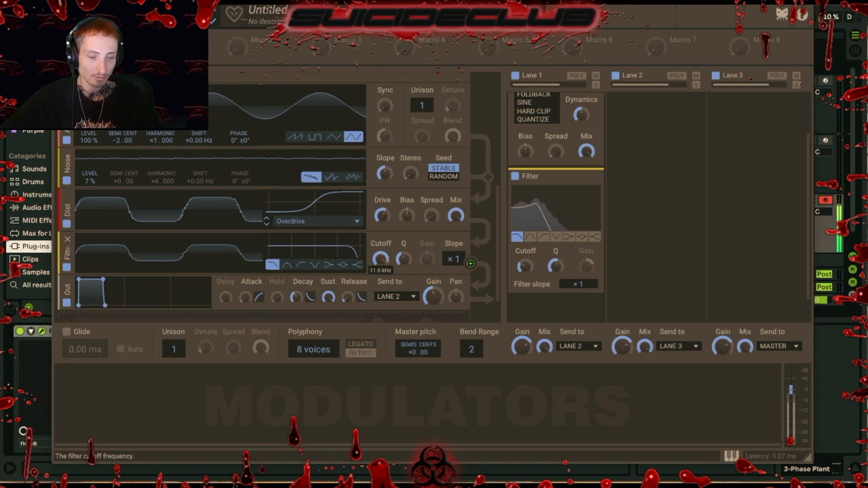
- Review both generator groups, close the synth window, and delete FF Pro-L 2 from the Phase Plant track
scroll(375, 233, up, 3)
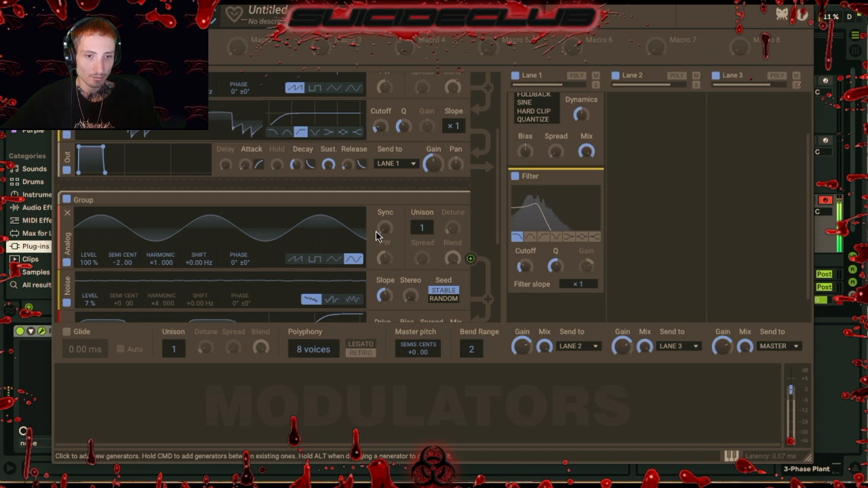
scroll(375, 231, up, 2)
scroll(375, 228, up, 1)
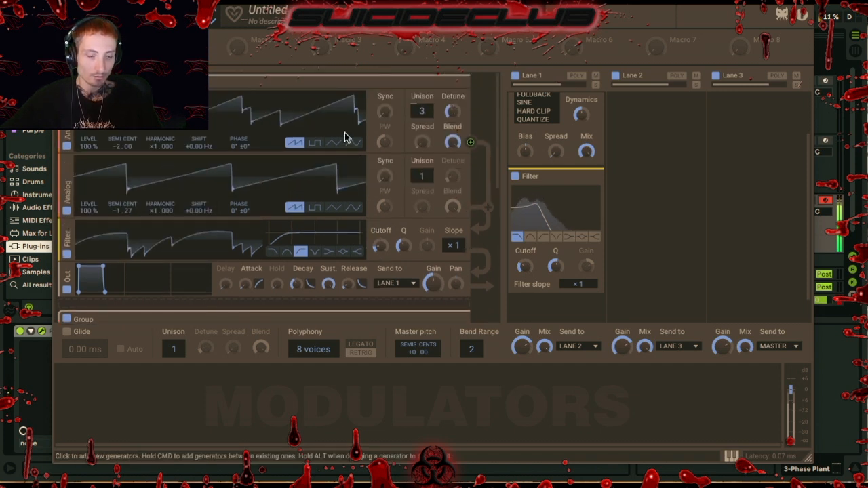
scroll(306, 248, down, 2)
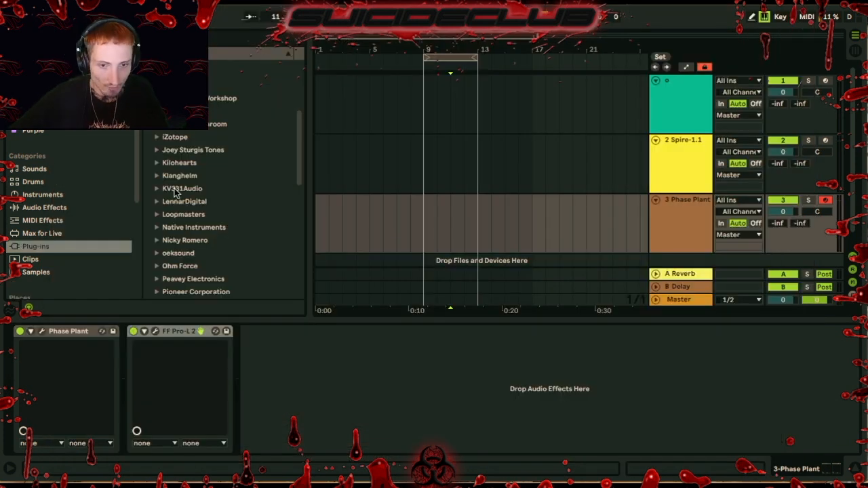
key(Delete)
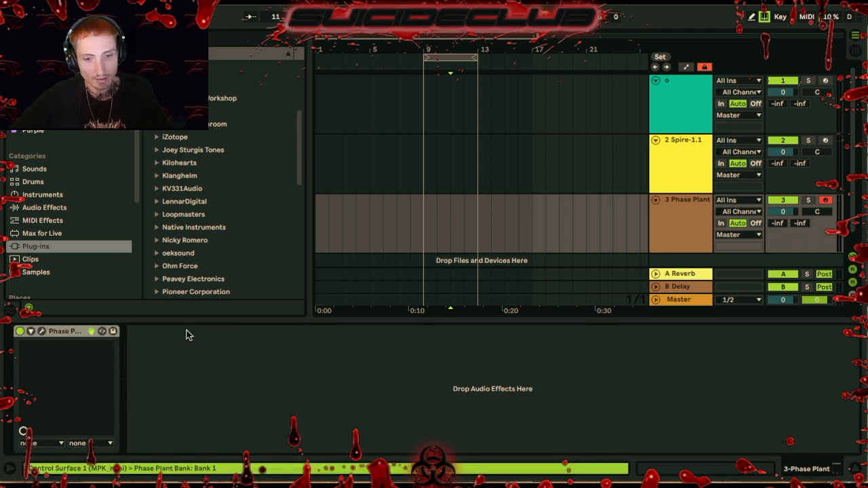
- Load StandardCLIP after Phase Plant on the track and close its plug-in window
scroll(217, 180, up, 3)
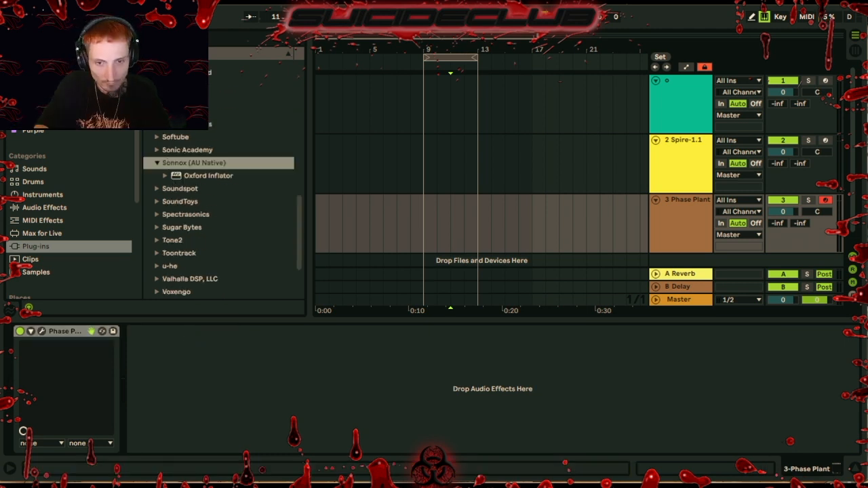
click(158, 125)
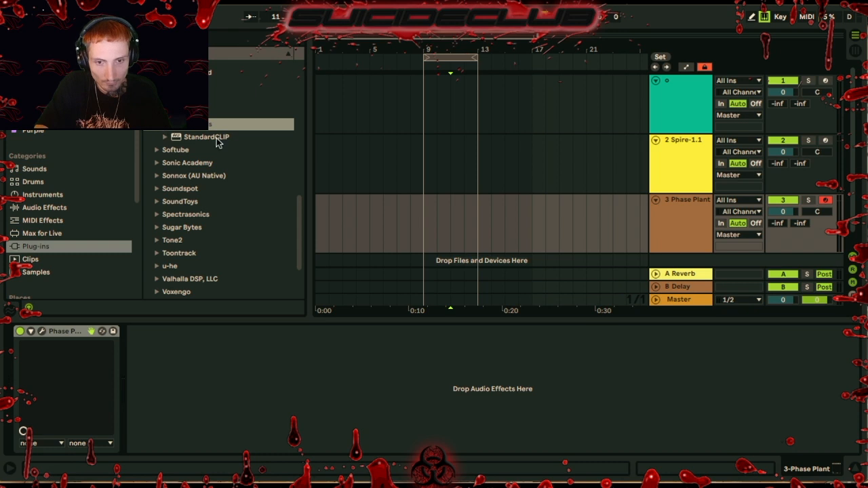
drag(218, 141, 213, 182)
drag(228, 408, 199, 360)
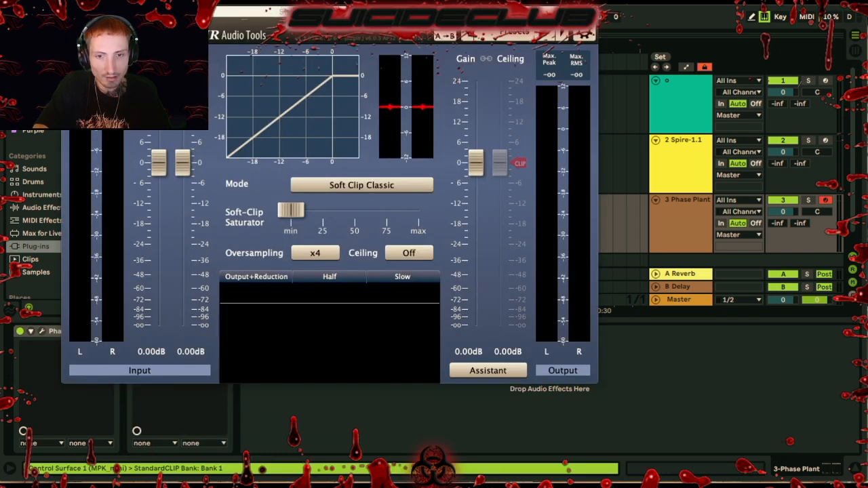
click(67, 11)
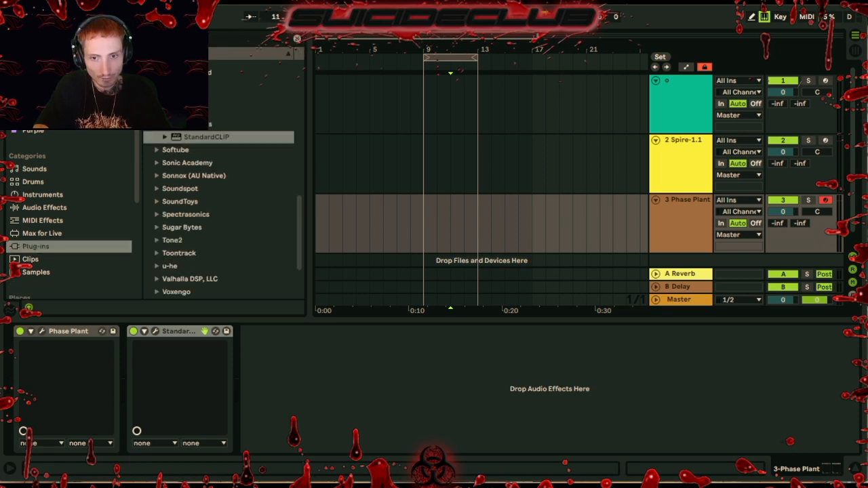
- Find the FabFilter plug-ins in the browser and add FF Pro-L 2 and FF Pro-MB after StandardCLIP
key(ctrl+f)
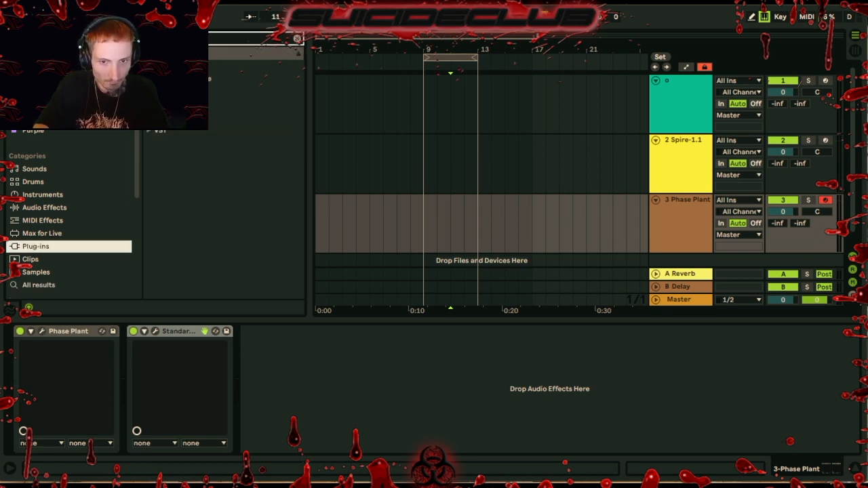
double_click(200, 195)
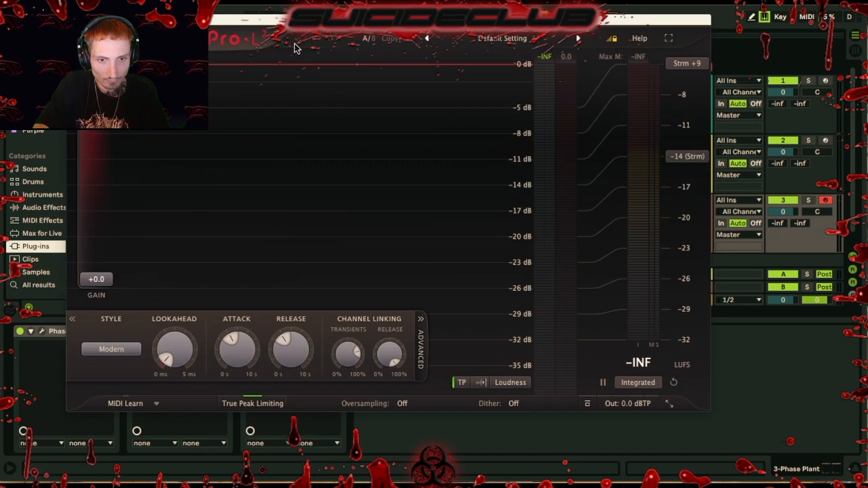
key(ctrl+alt+p)
click(203, 206)
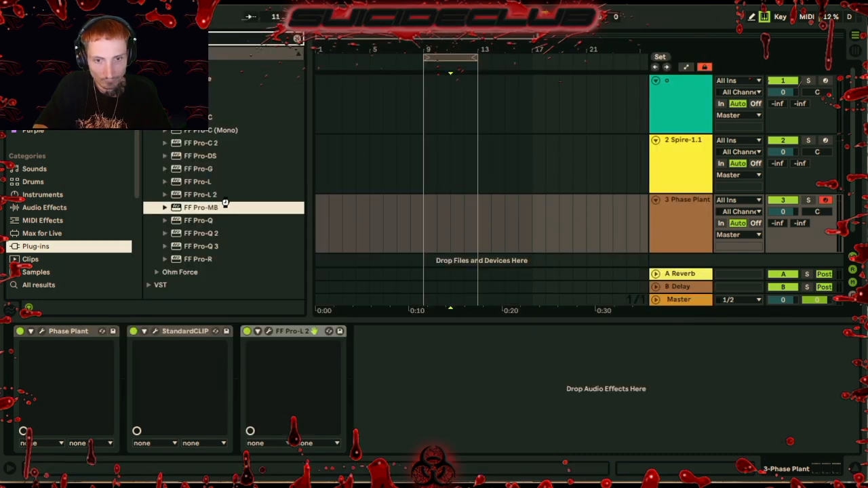
drag(240, 222, 237, 343)
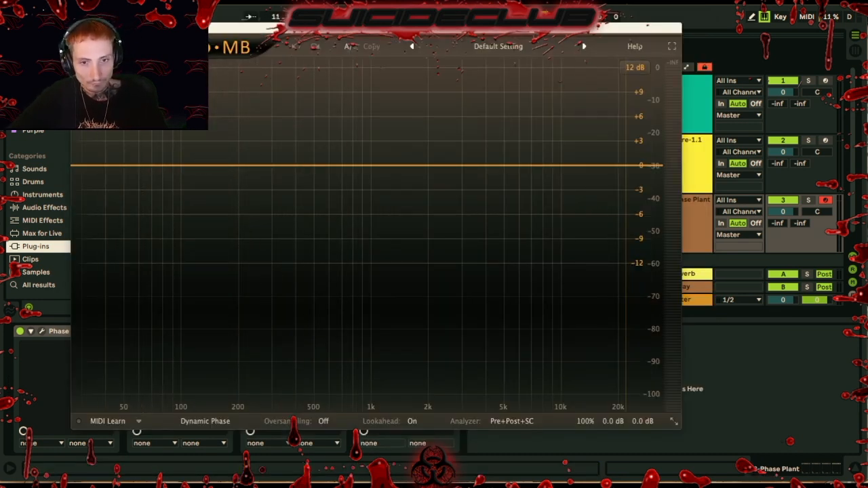
key(ctrl+alt+p)
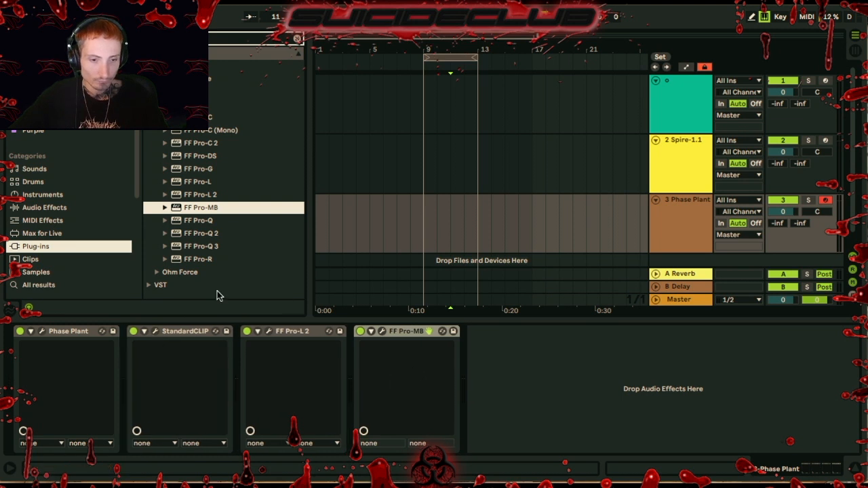
- Set StandardCLIP's second input-section fader to -1.00 dB while playing, and close its window
click(162, 332)
click(156, 332)
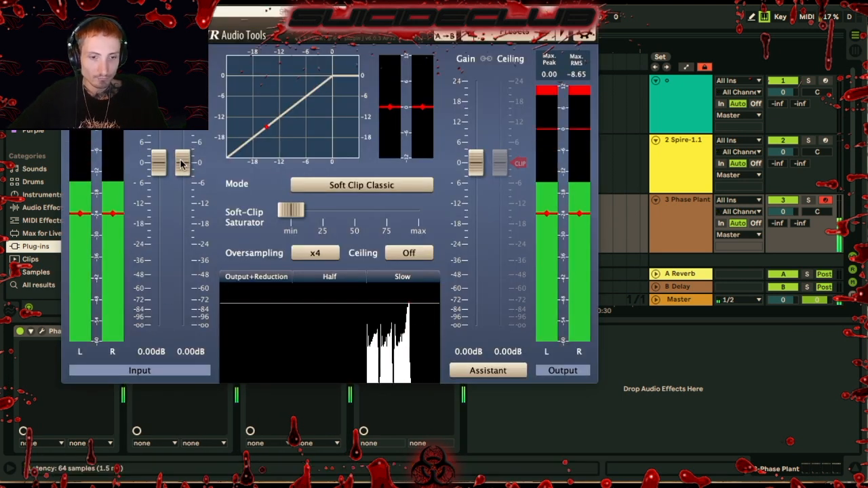
mouse_move(181, 163)
mouse_down()
mouse_move(184, 278)
mouse_move(185, 166)
mouse_up()
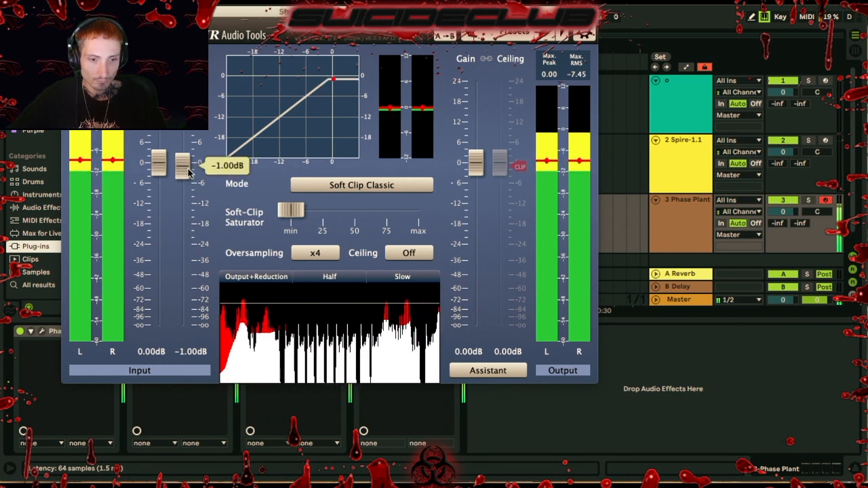
click(70, 12)
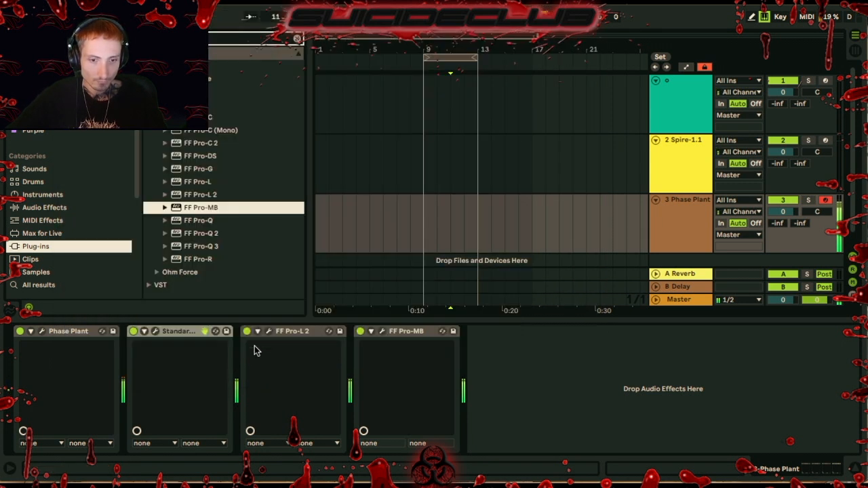
- Move FF Pro-MB directly after Phase Plant in the chain and create a compression band around 613 Hz
drag(382, 336, 134, 356)
click(154, 330)
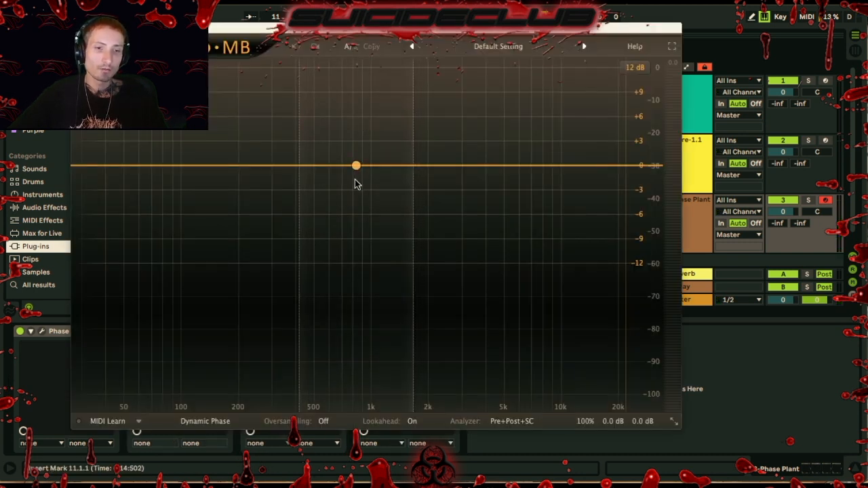
click(331, 166)
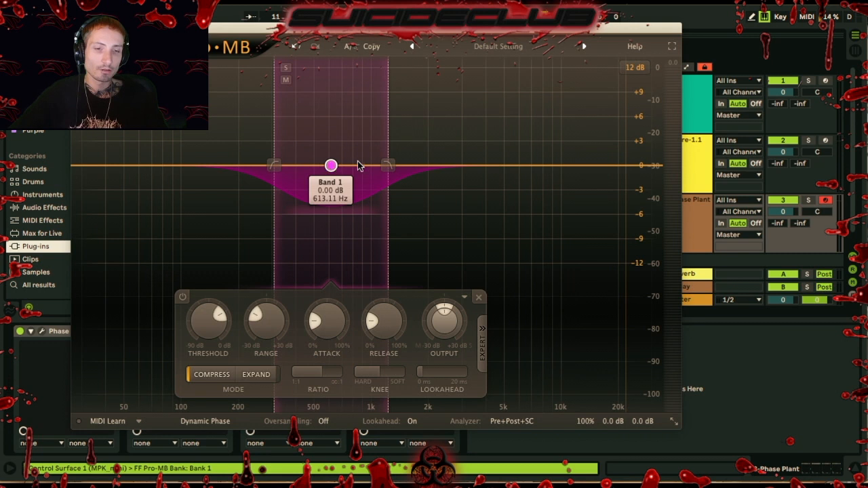
- Set the band's level to -5.70 dB, extend its upper crossover to the top of the spectrum, and lower its threshold
drag(388, 165, 442, 166)
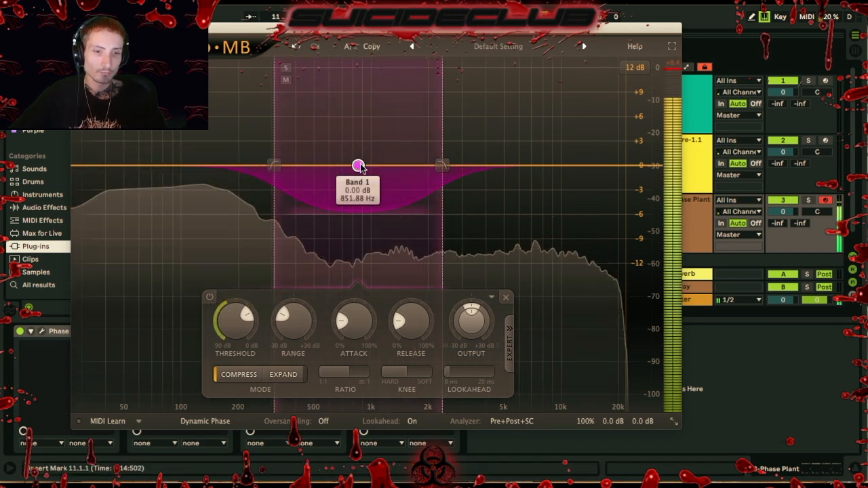
drag(358, 166, 358, 211)
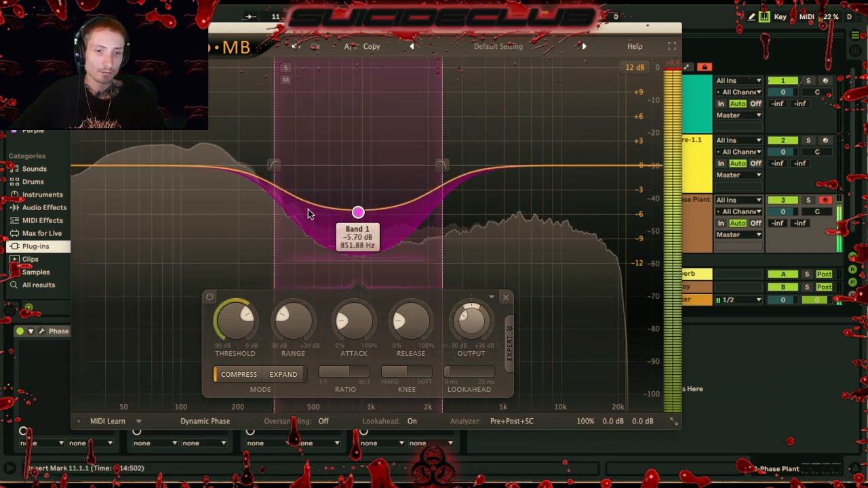
drag(444, 131, 676, 120)
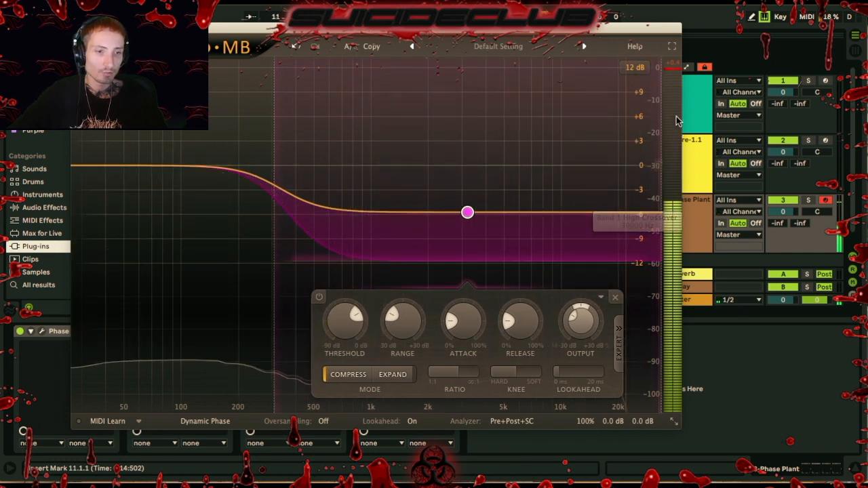
drag(356, 315, 345, 357)
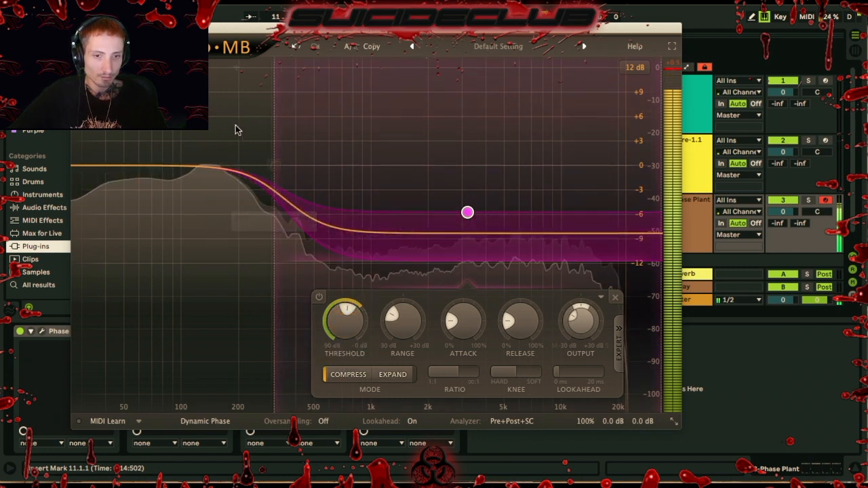
- Create a second compression band around 153 Hz below the existing one, lower its level to about -2 dB, and close FF Pro-MB
click(211, 126)
click(230, 70)
drag(192, 133, 164, 138)
drag(219, 167, 220, 218)
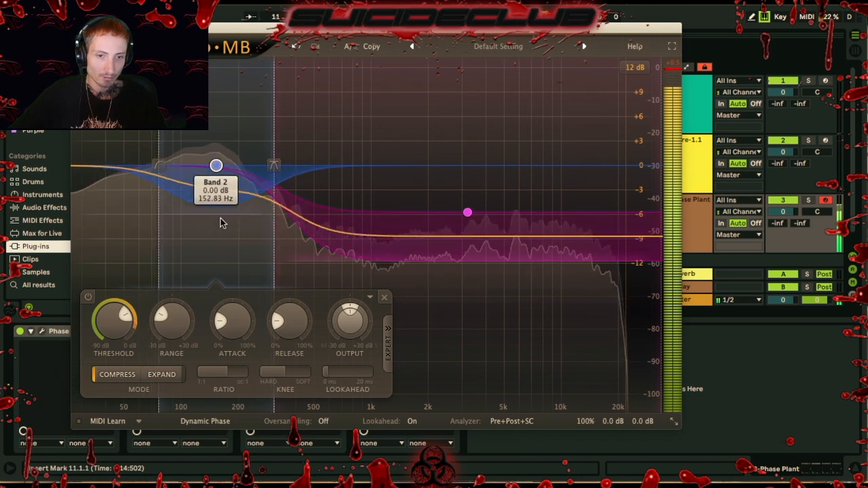
drag(215, 166, 222, 182)
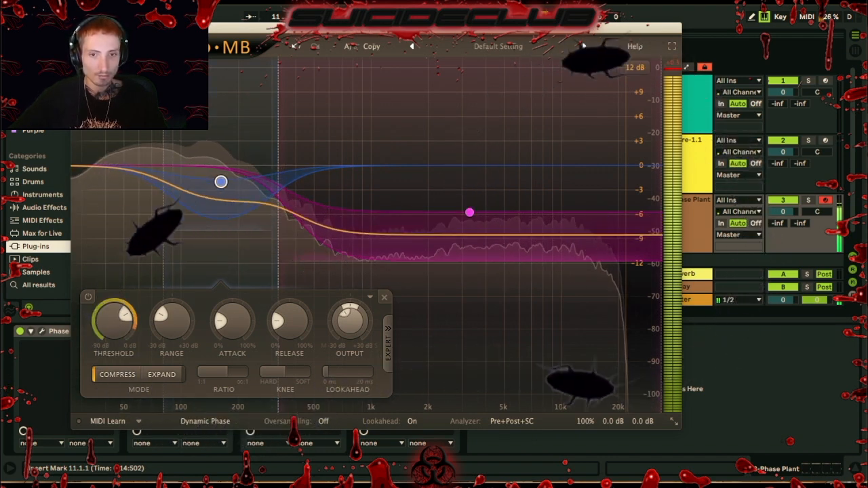
click(76, 28)
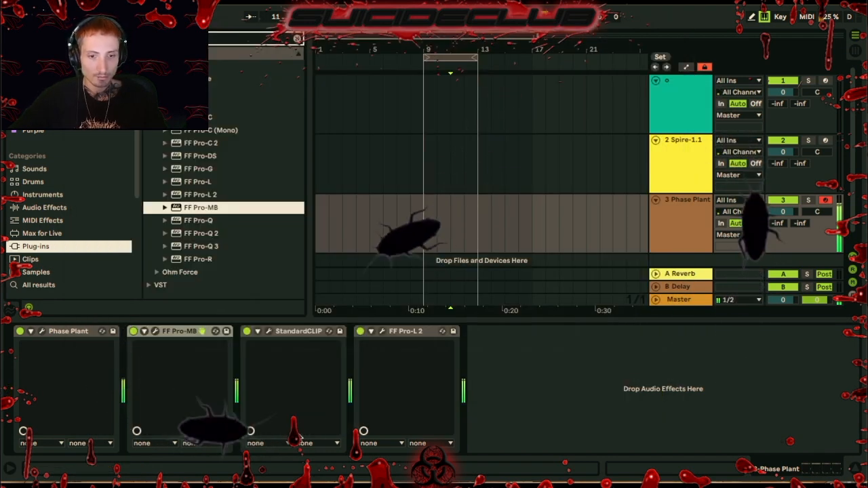
- Open FF Pro-L 2, set its gain to +3.40 dB, and close its window
click(382, 332)
drag(110, 235, 112, 255)
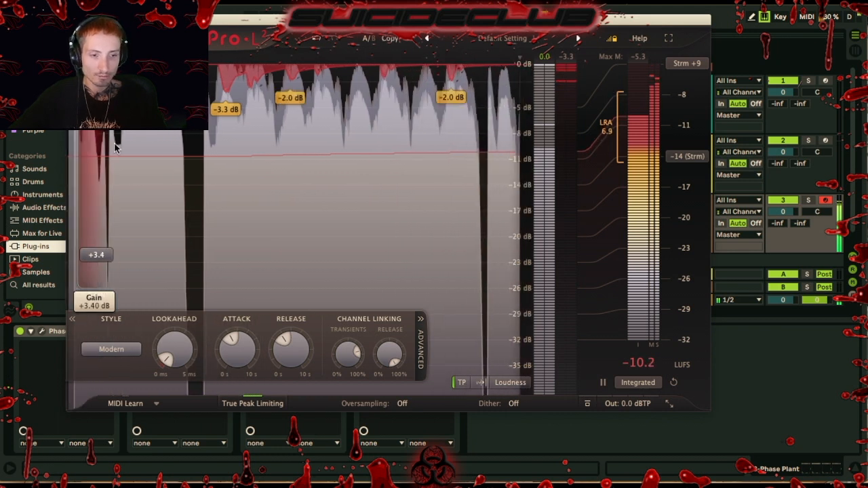
click(75, 20)
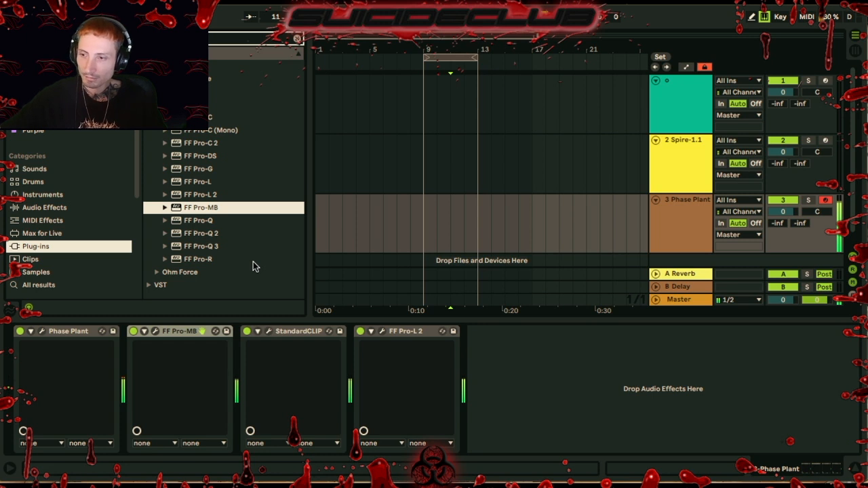
- Reopen FF Pro-MB, set the level of Band 1 to -3.23 dB, and close its window
click(155, 331)
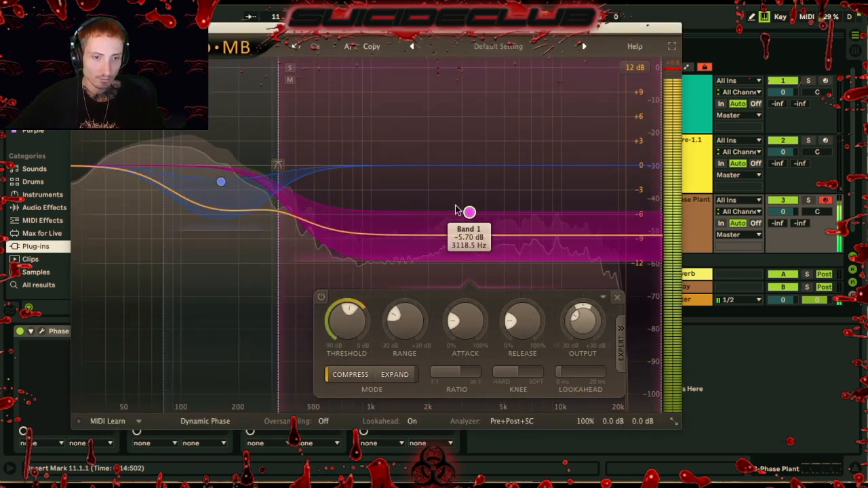
drag(468, 212, 466, 194)
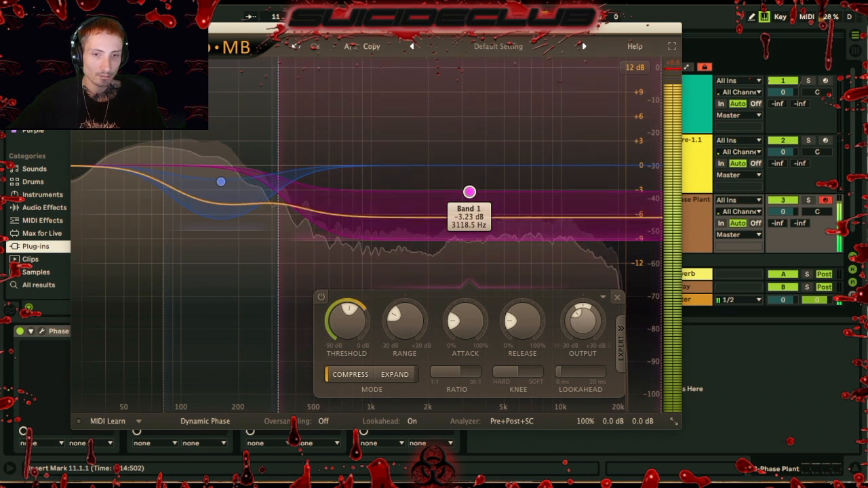
click(77, 28)
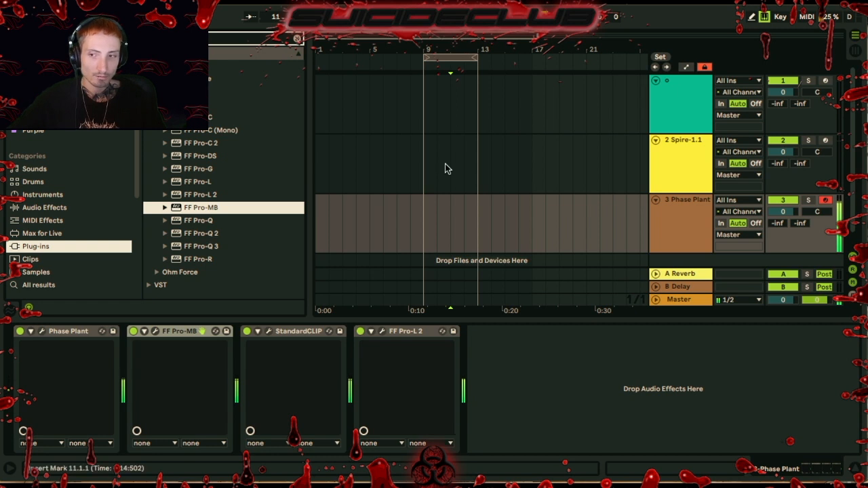
- Select bars 9 to 13 on the Phase Plant track and clear the browser search
scroll(445, 163, down, 1)
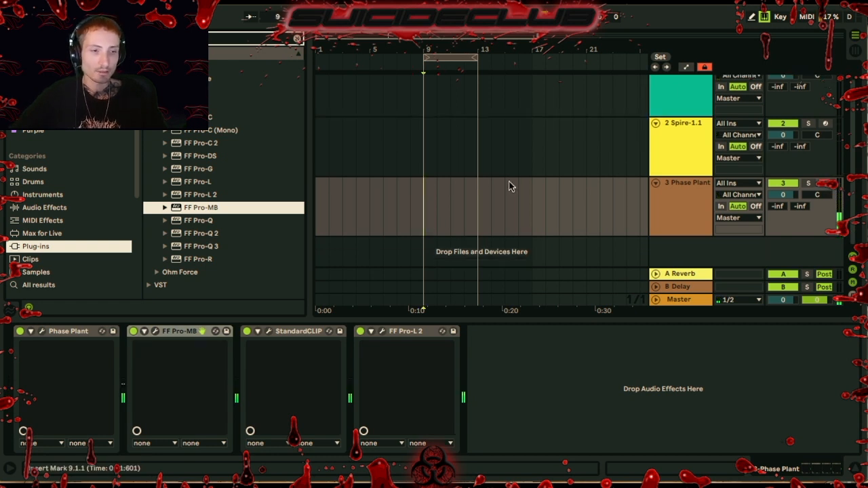
drag(424, 200, 473, 204)
click(417, 144)
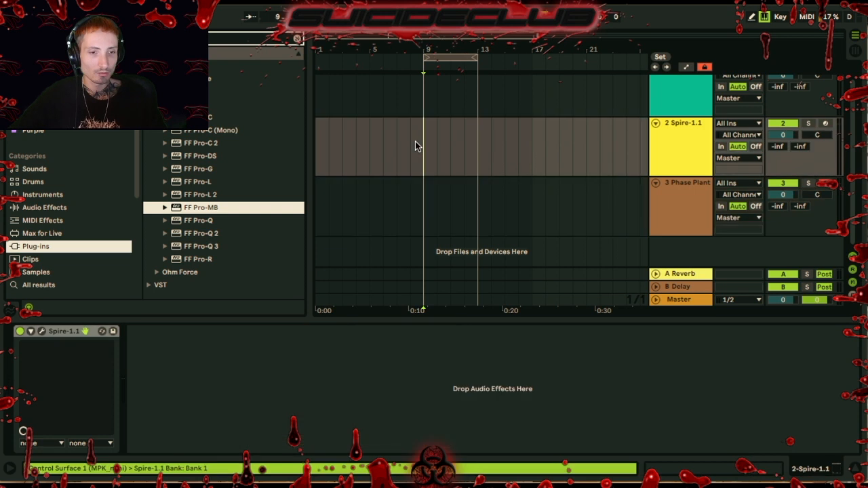
mouse_move(417, 214)
mouse_down()
mouse_move(477, 196)
mouse_move(415, 200)
mouse_move(424, 203)
mouse_up()
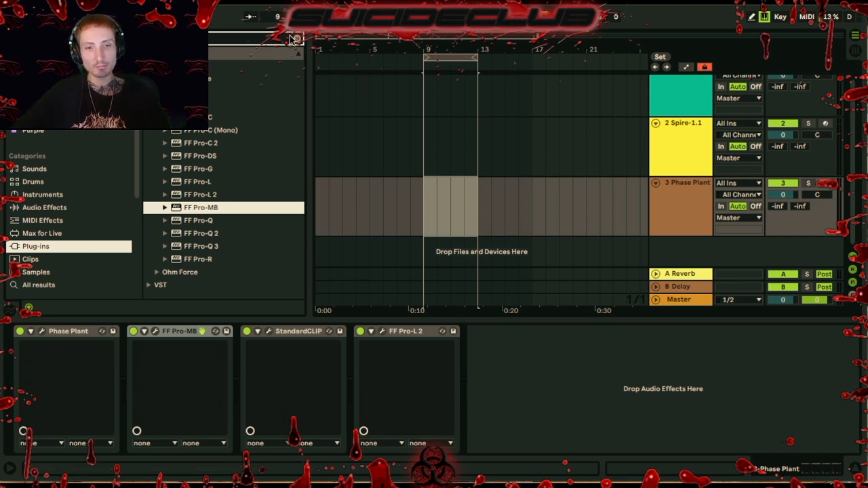
click(422, 207)
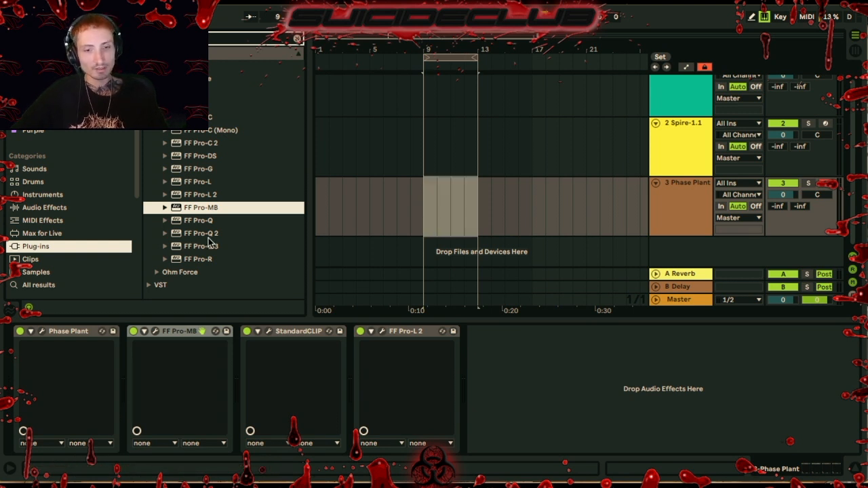
click(298, 38)
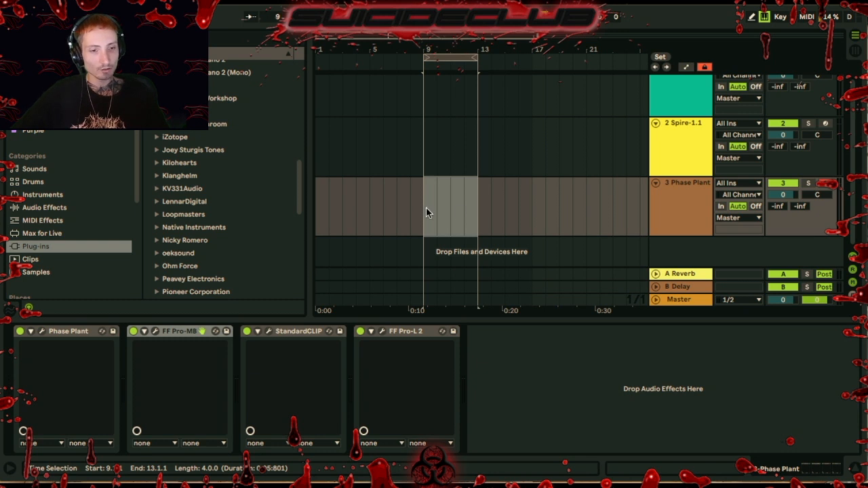